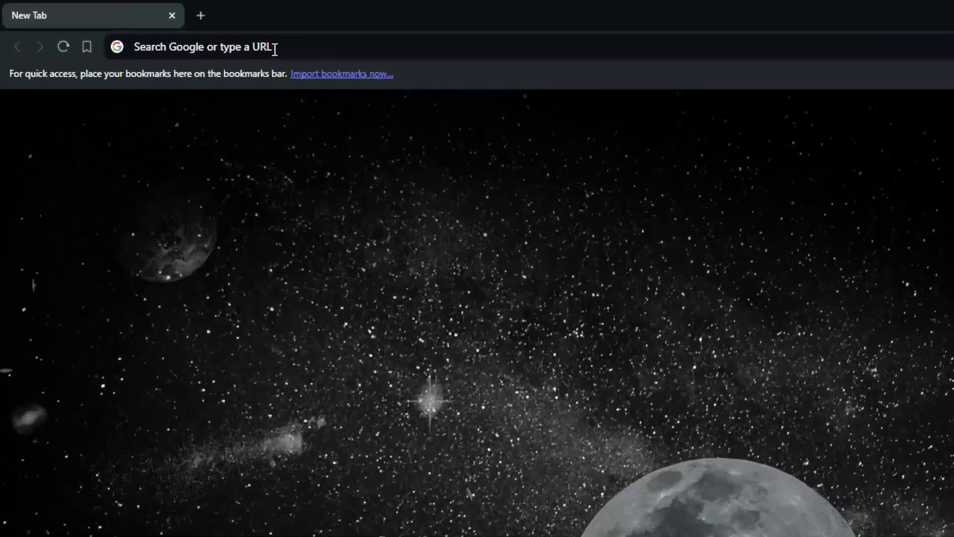
# Open canva.com in the browser
pyautogui.click(176, 30)
pyautogui.write('cab')
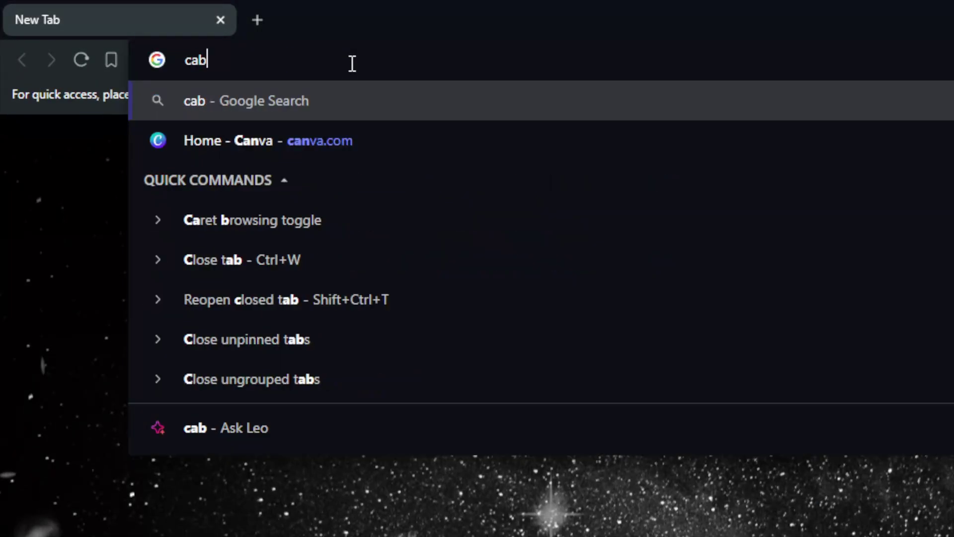
pyautogui.press('BackSpace')
pyautogui.write('nva.com')
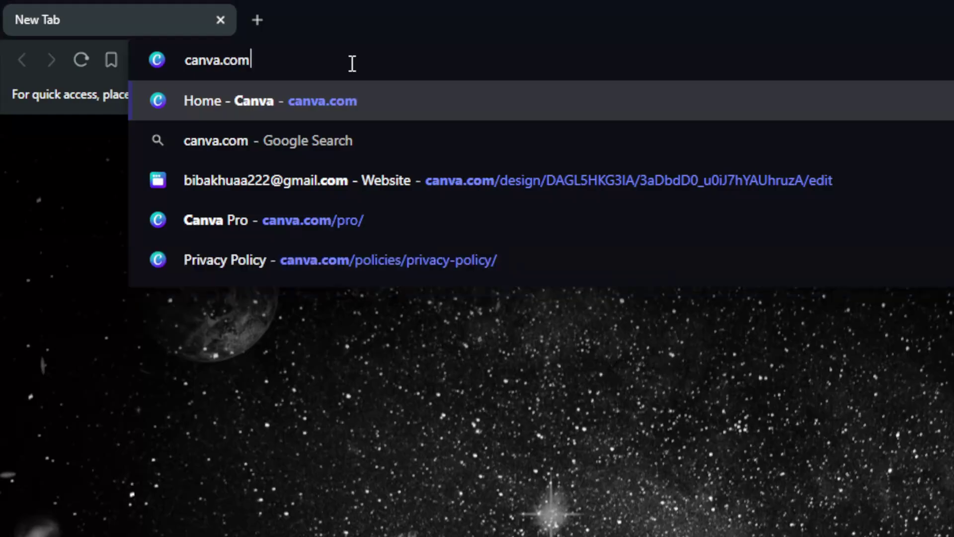
pyautogui.press('Return')
# Open wordpress.com and the localhost site in separate new tabs, and return to the Canva home page
pyautogui.hotkey('ctrl', 't')
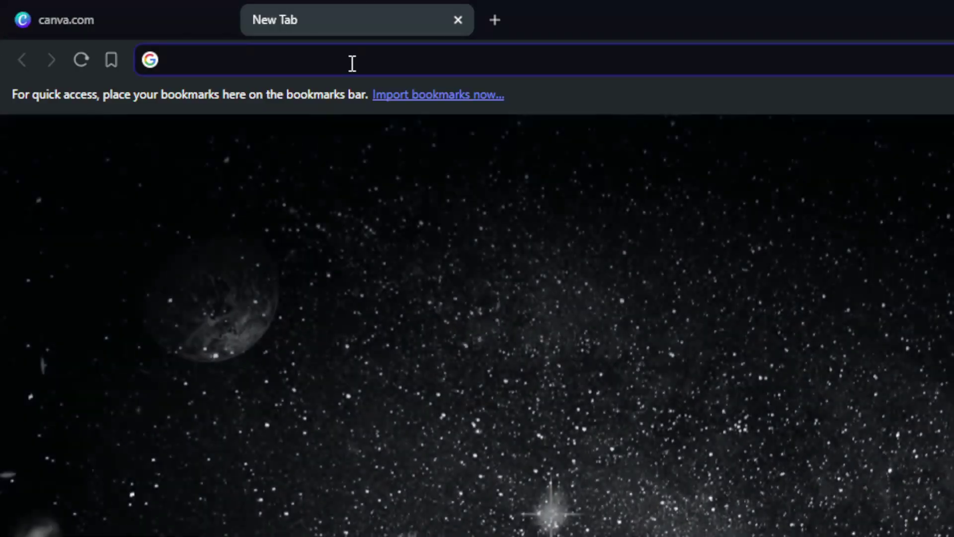
pyautogui.write('wor')
pyautogui.press('Return')
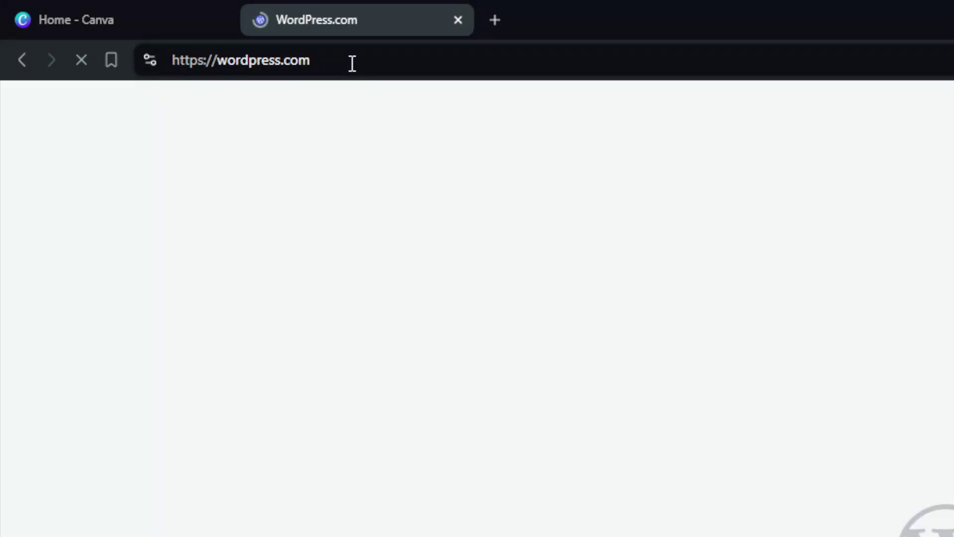
pyautogui.hotkey('ctrl', 't')
pyautogui.write('lo')
pyautogui.press('Return')
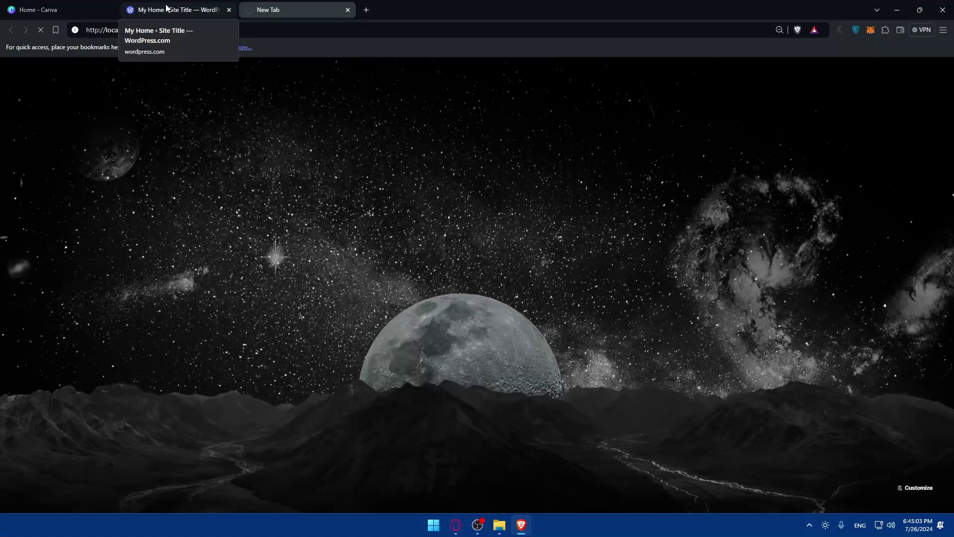
pyautogui.click(55, 10)
pyautogui.click(189, 6)
pyautogui.click(55, 9)
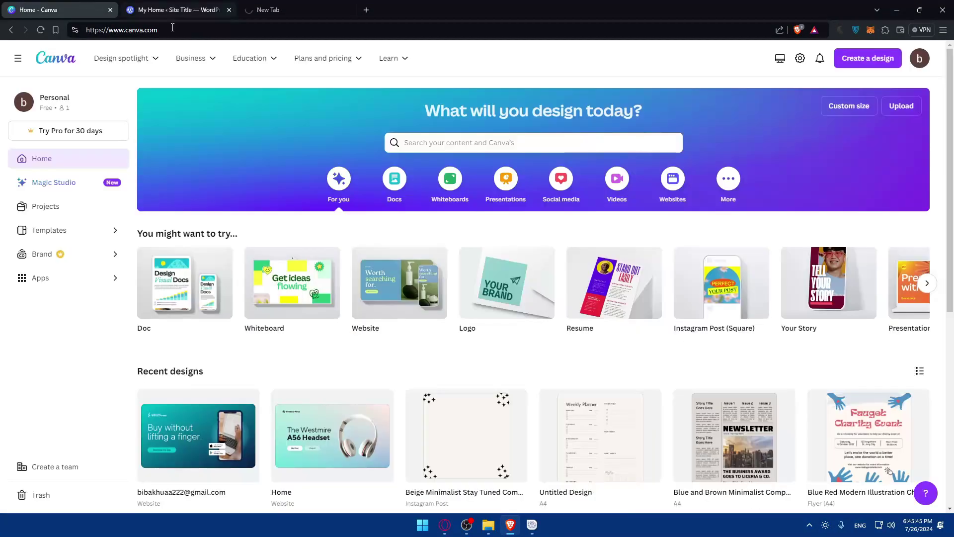
# Open a private window and load canva.com and wordpress.com in separate tabs
pyautogui.hotkey('ctrl', 'shift', 'n')
pyautogui.write('canva.com')
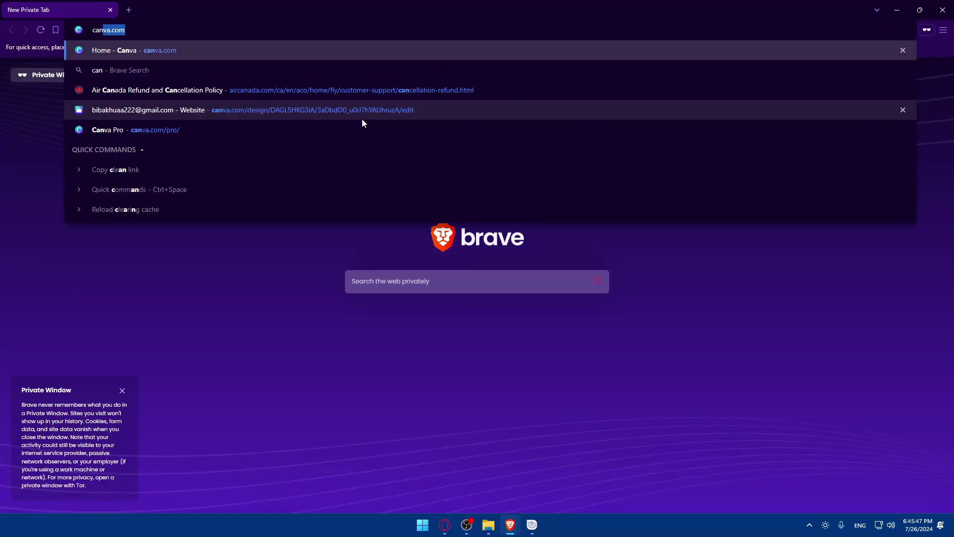
pyautogui.press('Return')
pyautogui.hotkey('ctrl', 't')
pyautogui.write('wor')
pyautogui.press('Return')
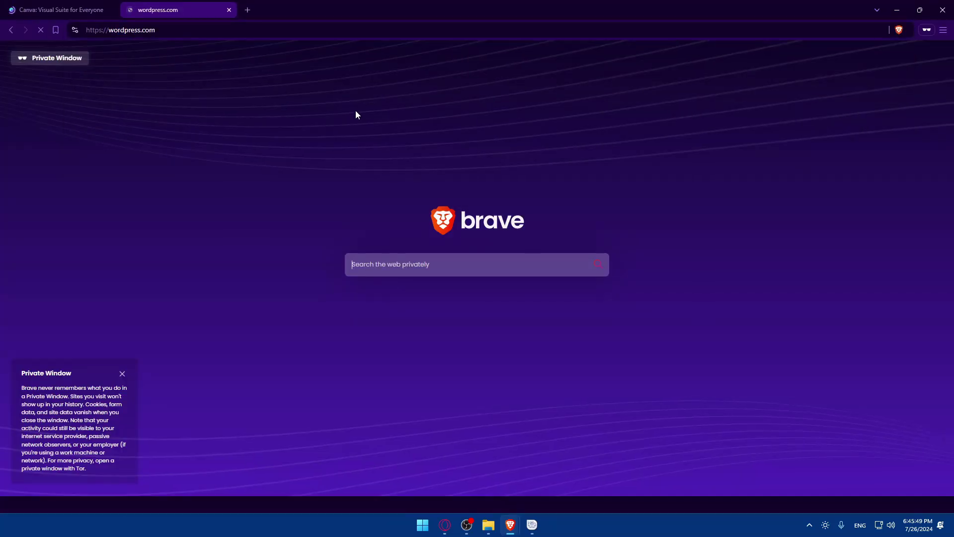
# Examine the full set of sign-up methods on Canva's home page, and close that page
pyautogui.hotkey('ctrl', 'shift', 'Tab')
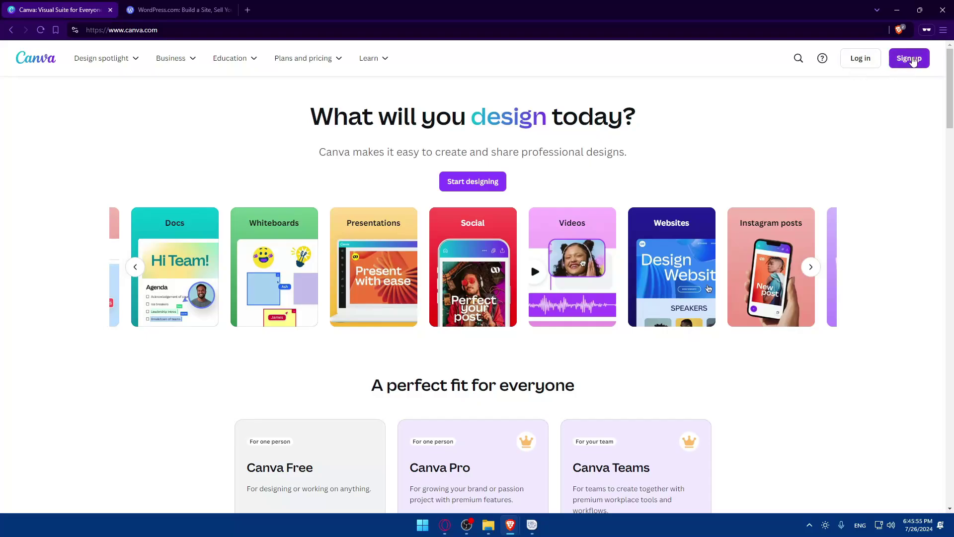
pyautogui.click(893, 59)
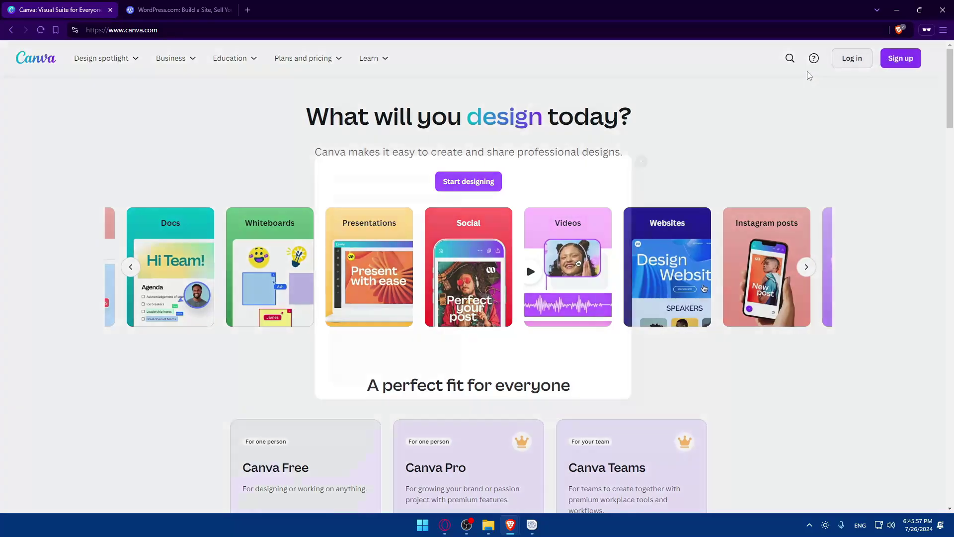
pyautogui.click(372, 291)
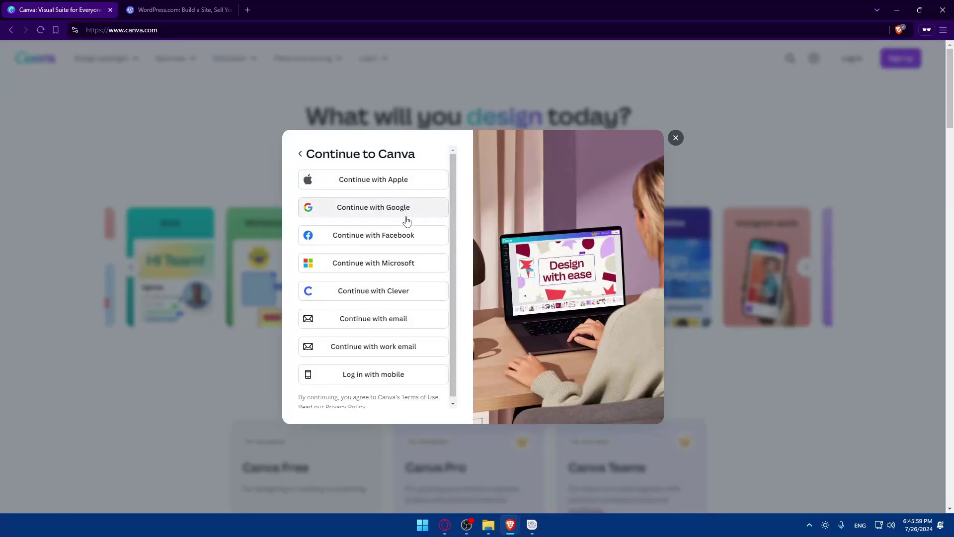
pyautogui.click(676, 138)
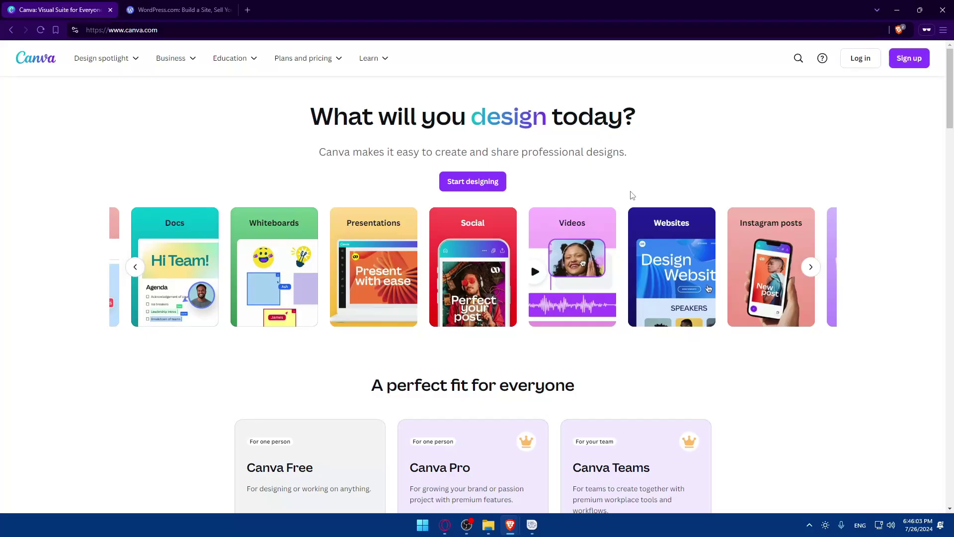
pyautogui.click(111, 10)
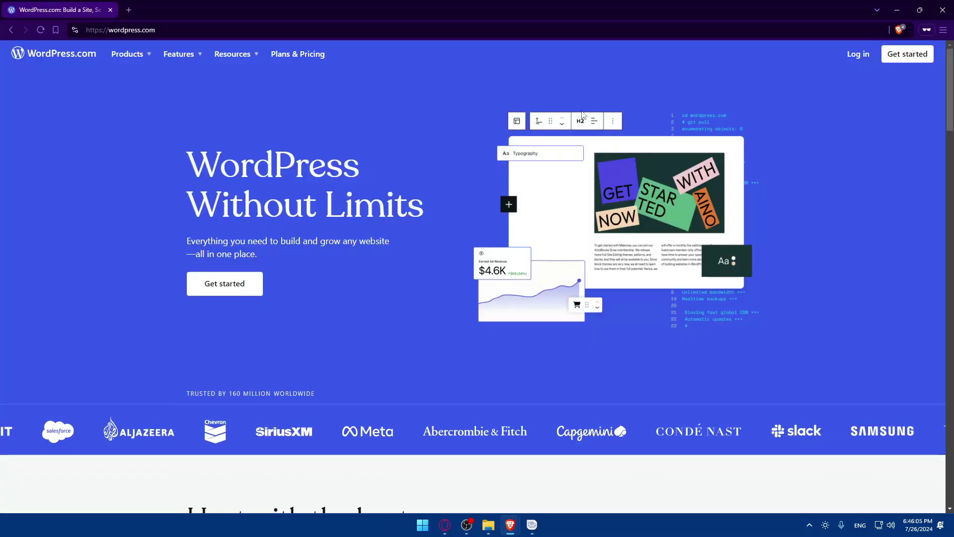
# Examine the log-in and account creation options on WordPress.com, and close the private window
pyautogui.scroll(-5, 559, 160)
pyautogui.scroll(5, 558, 159)
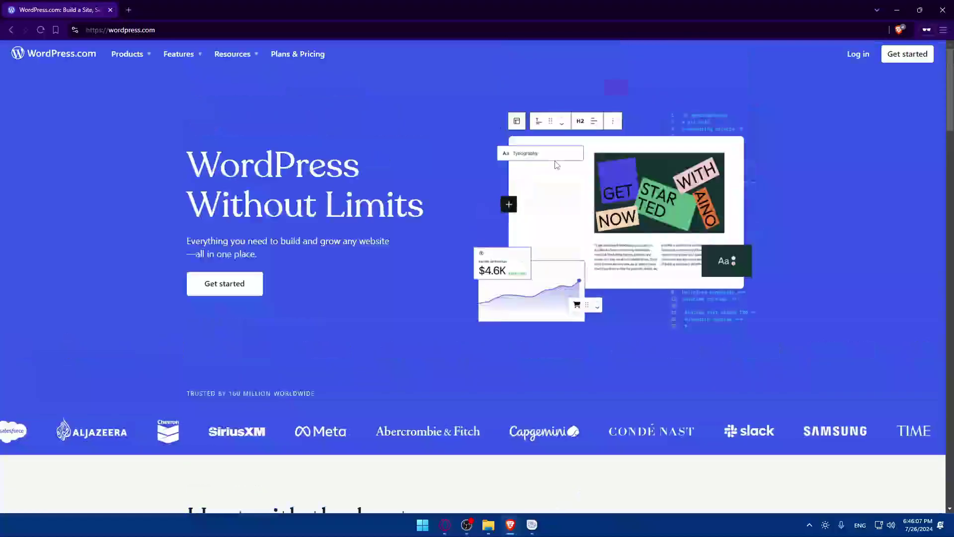
pyautogui.click(862, 54)
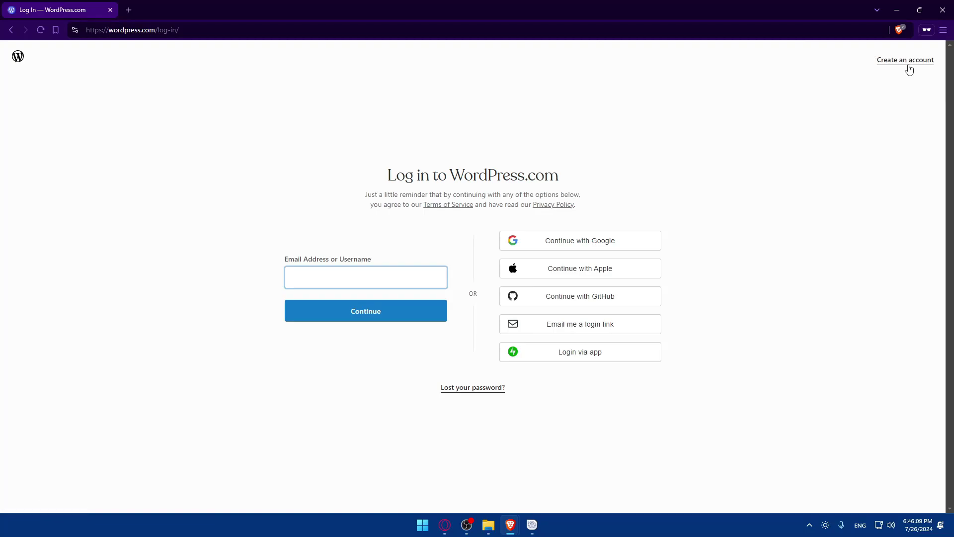
pyautogui.click(907, 65)
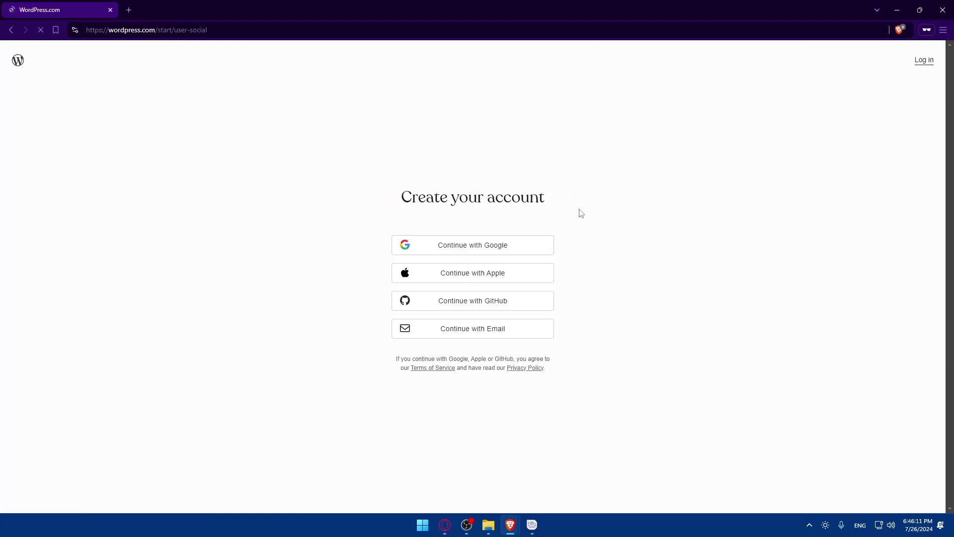
pyautogui.click(496, 300)
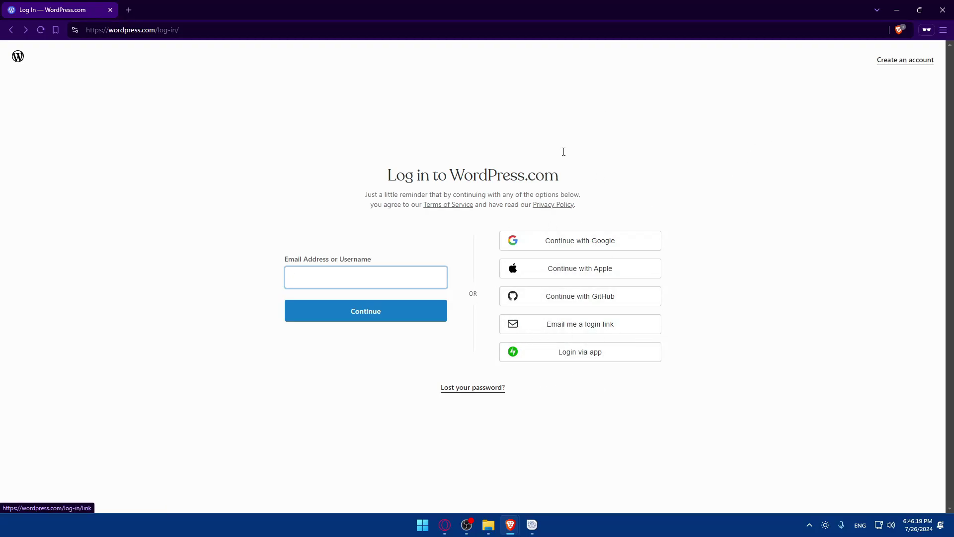
pyautogui.click(938, 4)
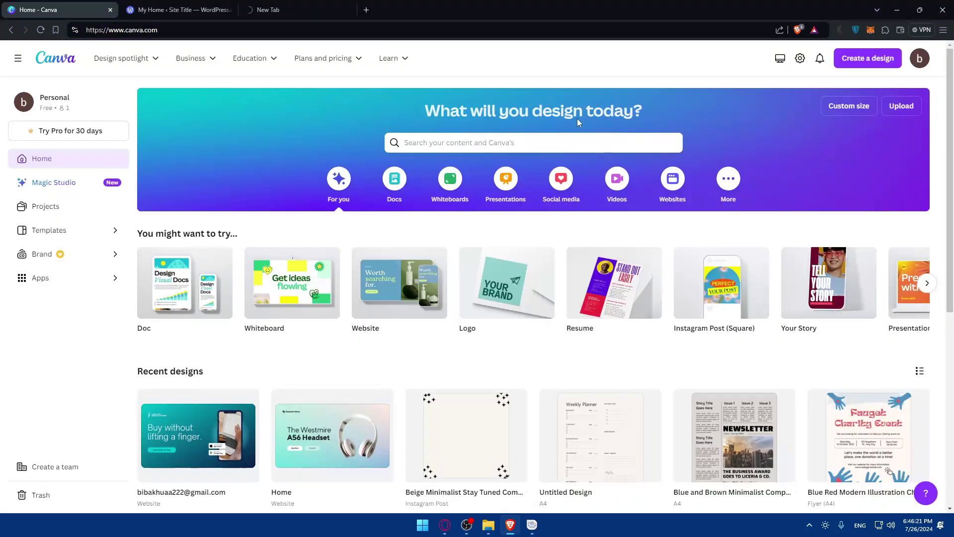
pyautogui.click(174, 9)
pyautogui.click(45, 10)
pyautogui.click(174, 10)
pyautogui.click(159, 131)
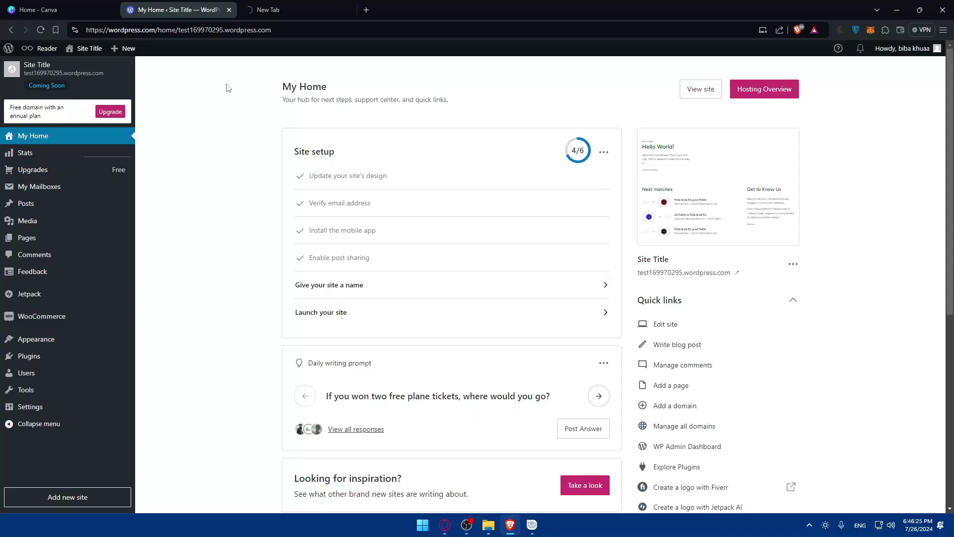
pyautogui.click(45, 10)
pyautogui.click(174, 9)
pyautogui.click(72, 6)
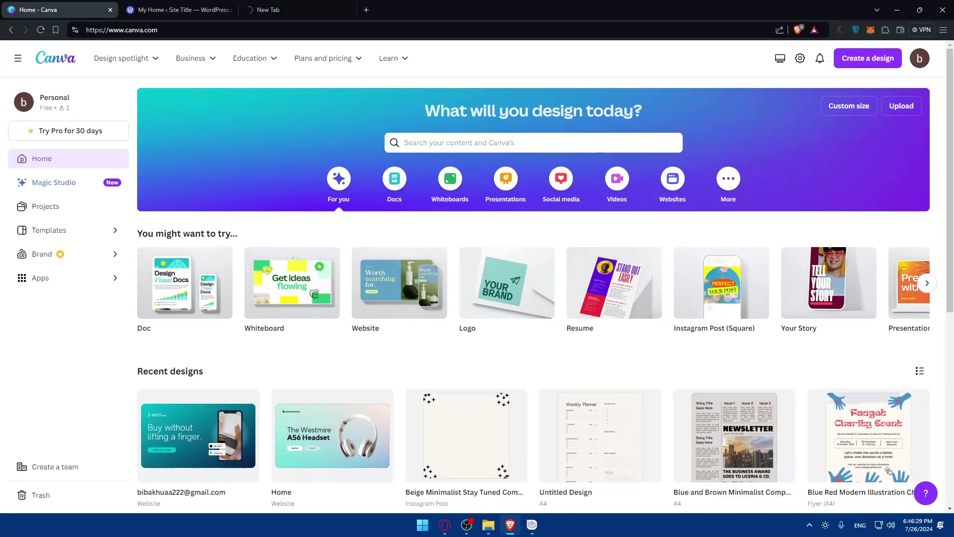
pyautogui.click(445, 524)
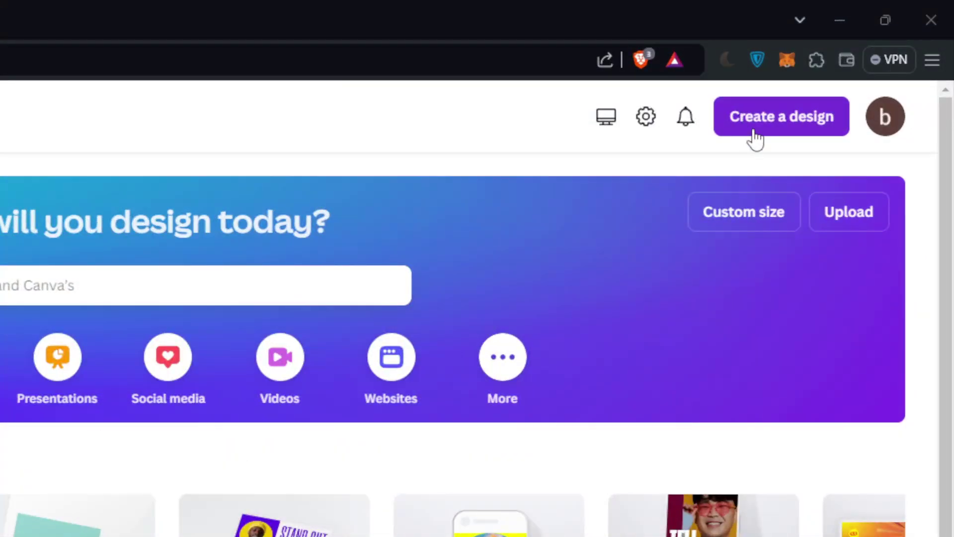
# Search Canva's design types for "website" and create a new blank Website design
pyautogui.click(802, 123)
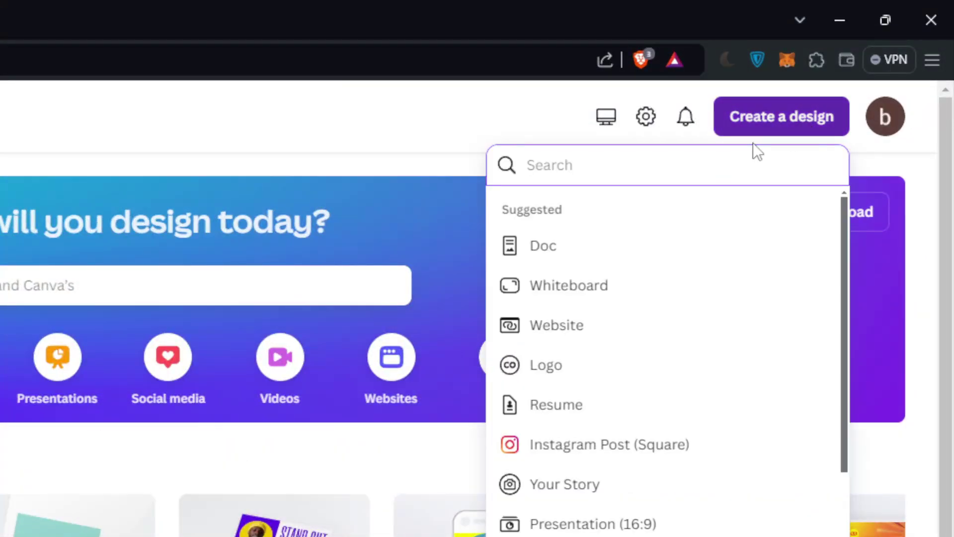
pyautogui.write('wesi')
pyautogui.press('BackSpace')
pyautogui.press('BackSpace')
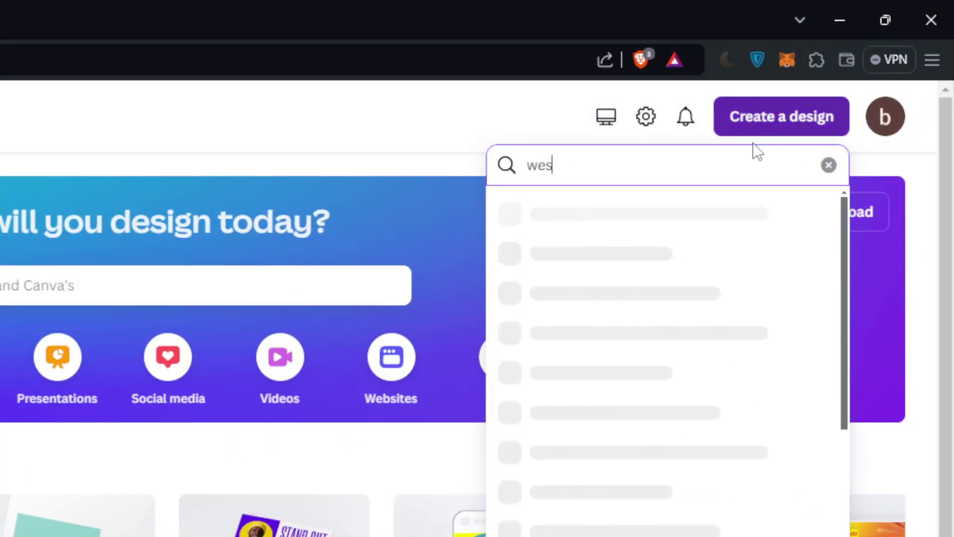
pyautogui.write('bsite')
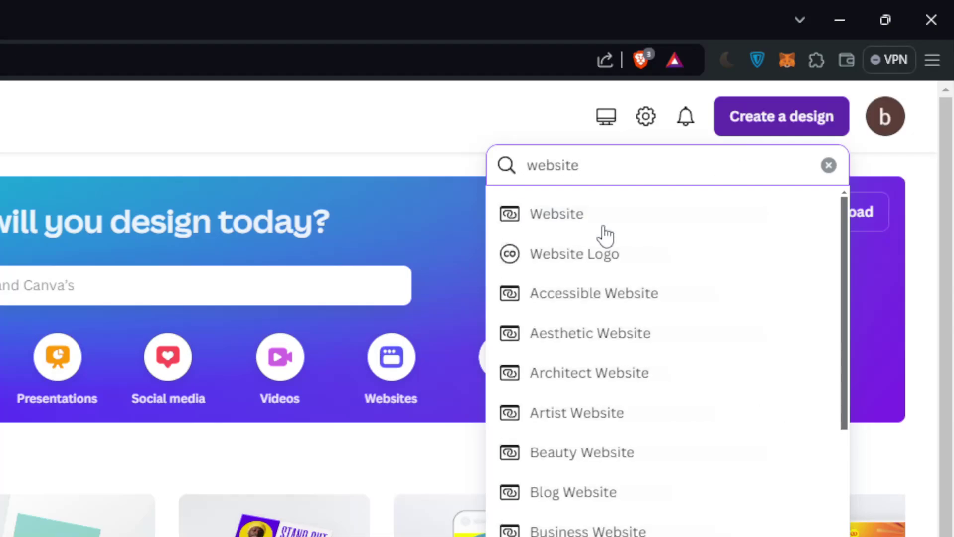
pyautogui.click(598, 219)
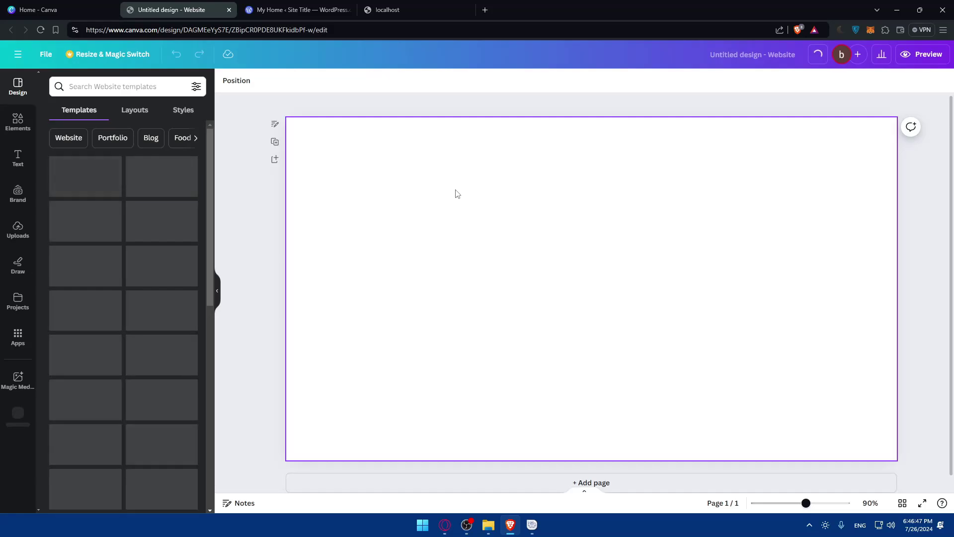
# Browse the website templates, inspect the Design Illustration Portfolio Website template, and close the blank design
pyautogui.scroll(-15, 119, 266)
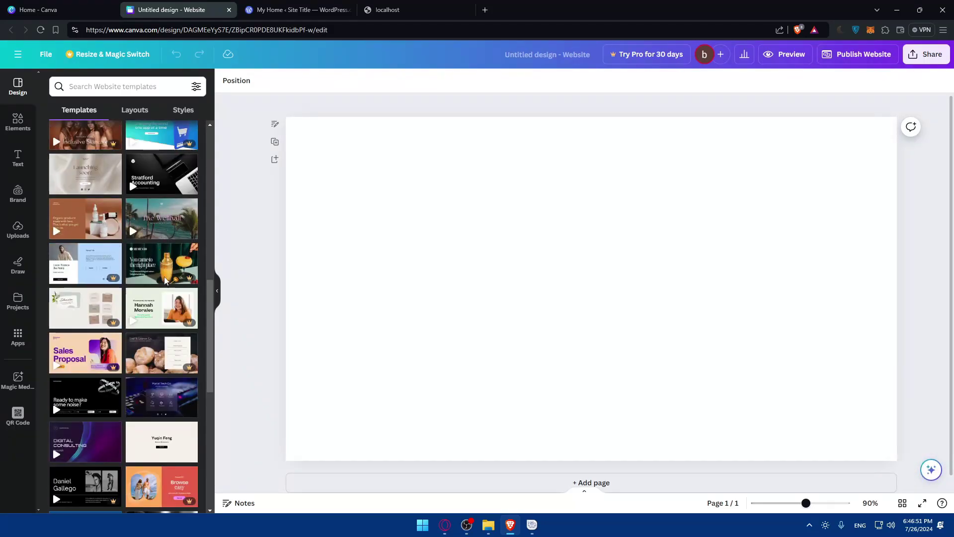
pyautogui.scroll(-10, 165, 281)
pyautogui.click(188, 249)
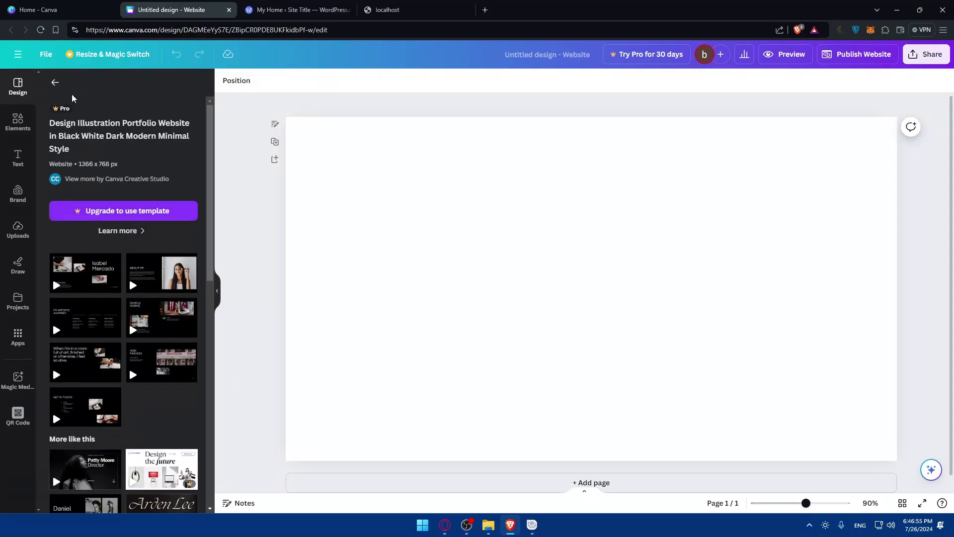
pyautogui.click(54, 82)
pyautogui.scroll(-10, 162, 323)
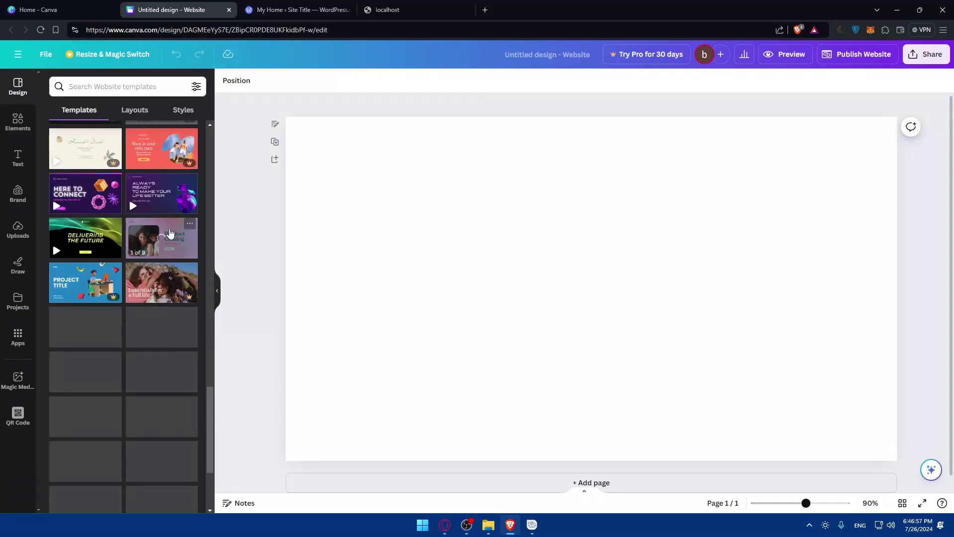
pyautogui.scroll(-10, 149, 209)
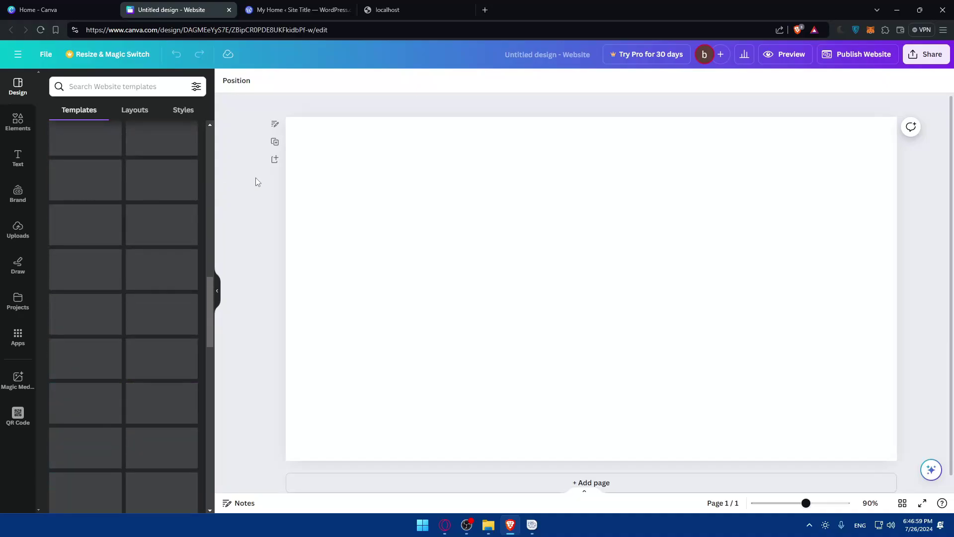
pyautogui.scroll(-1, 389, 283)
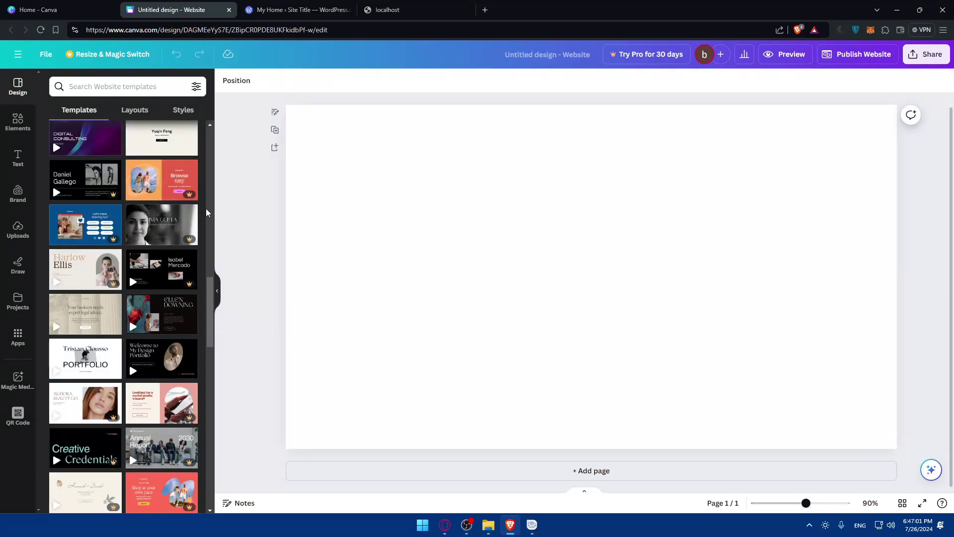
pyautogui.click(229, 10)
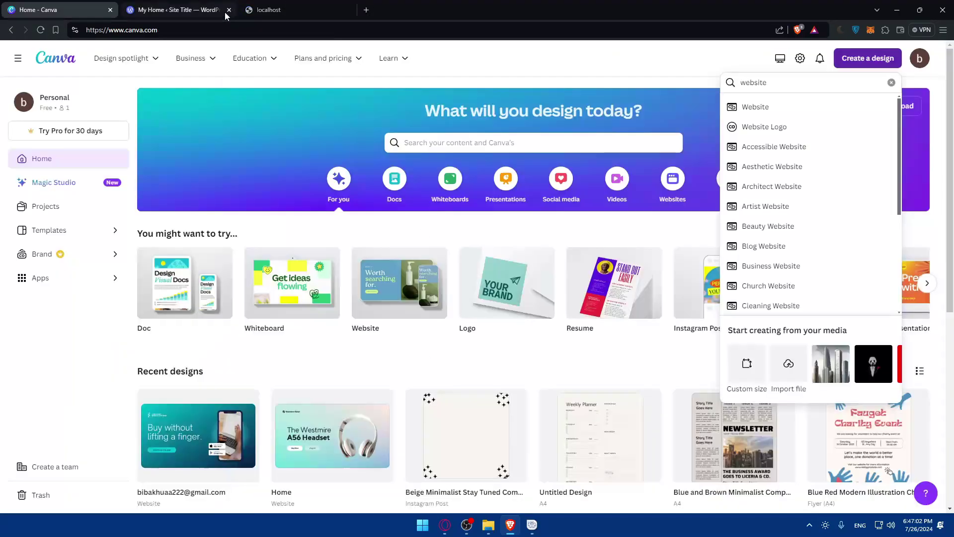
# Open the recent "Buy without lifting a finger" website design, enable editing, and look through its pages
pyautogui.click(198, 436)
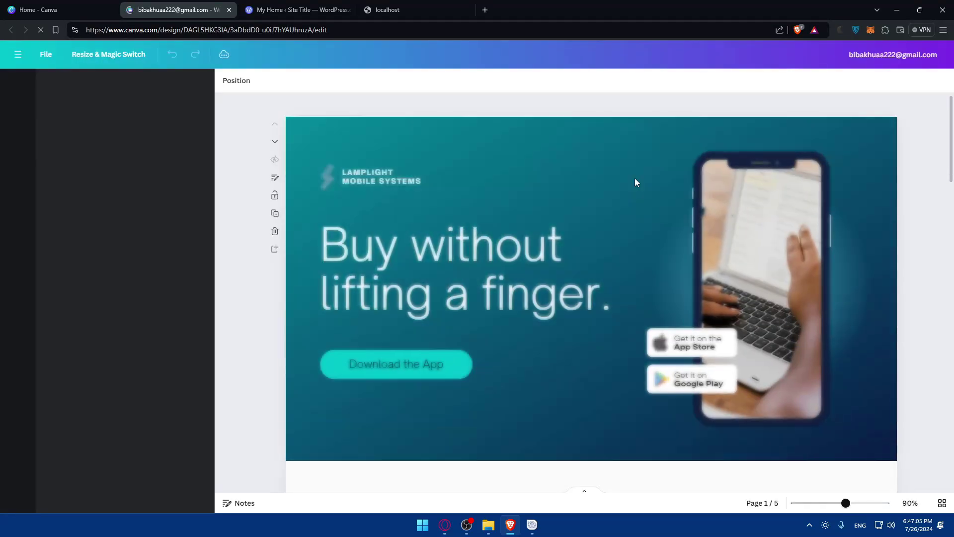
pyautogui.scroll(-5, 577, 273)
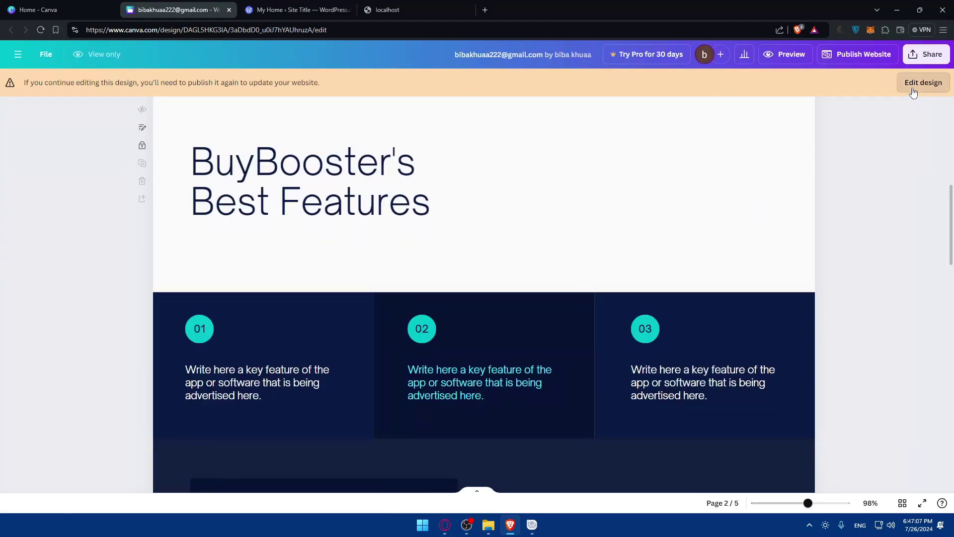
pyautogui.click(913, 92)
pyautogui.scroll(-15, 437, 220)
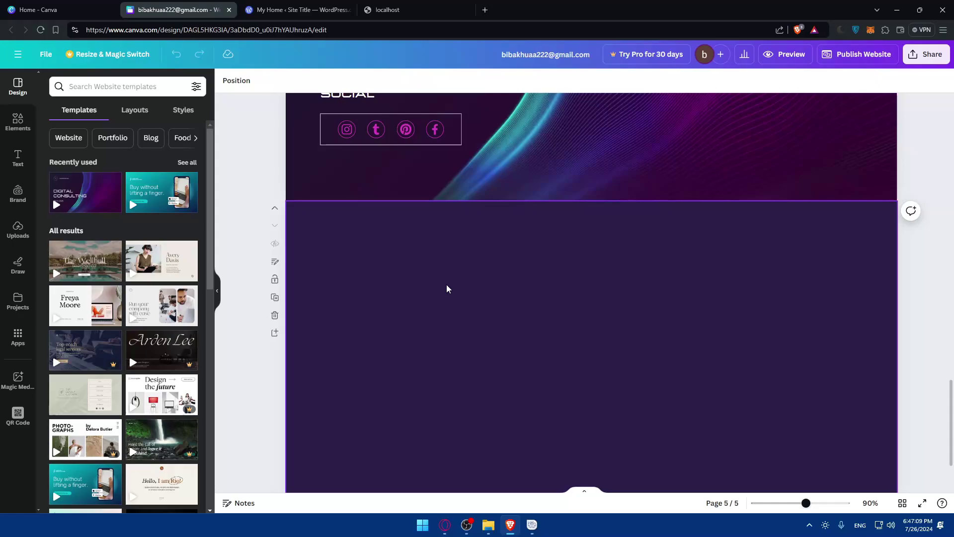
pyautogui.scroll(20, 446, 289)
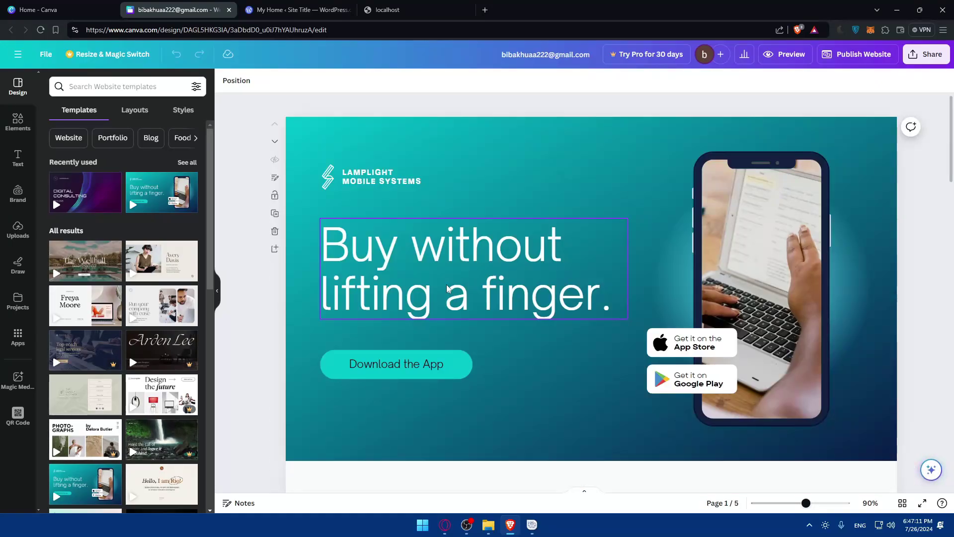
# Examine the website design's five pages, from the home page through features and contact to the empty last page
pyautogui.scroll(-10, 615, 159)
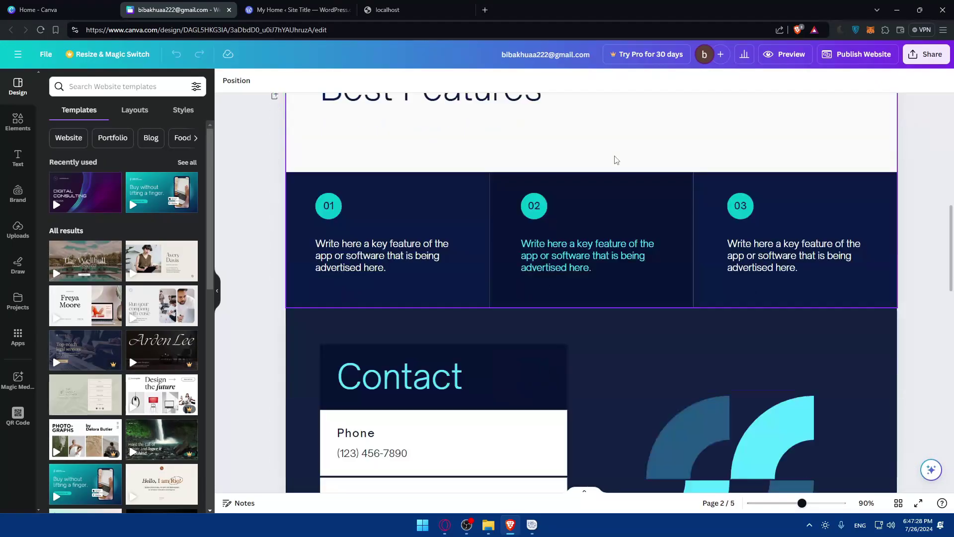
pyautogui.scroll(-15, 616, 159)
pyautogui.scroll(3, 637, 179)
pyautogui.scroll(-3, 575, 245)
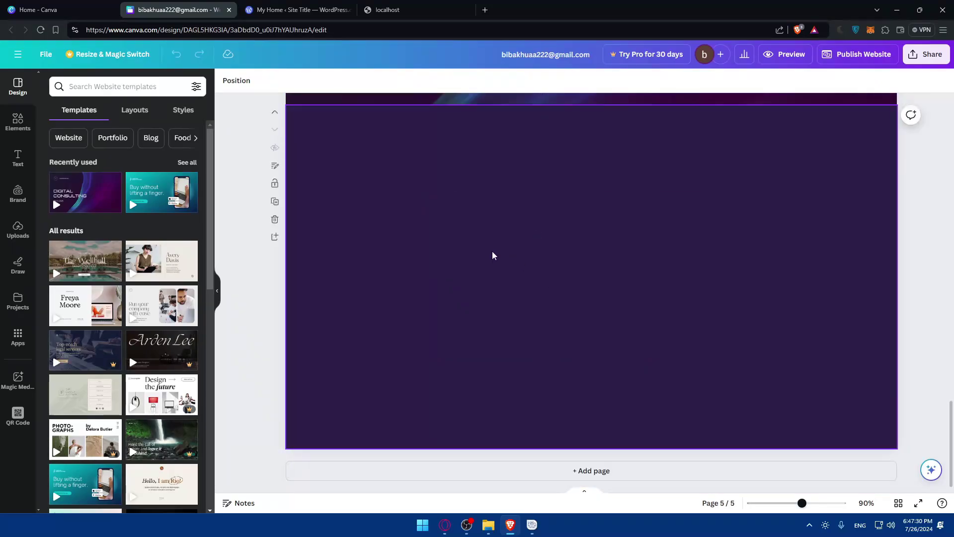
pyautogui.scroll(20, 432, 239)
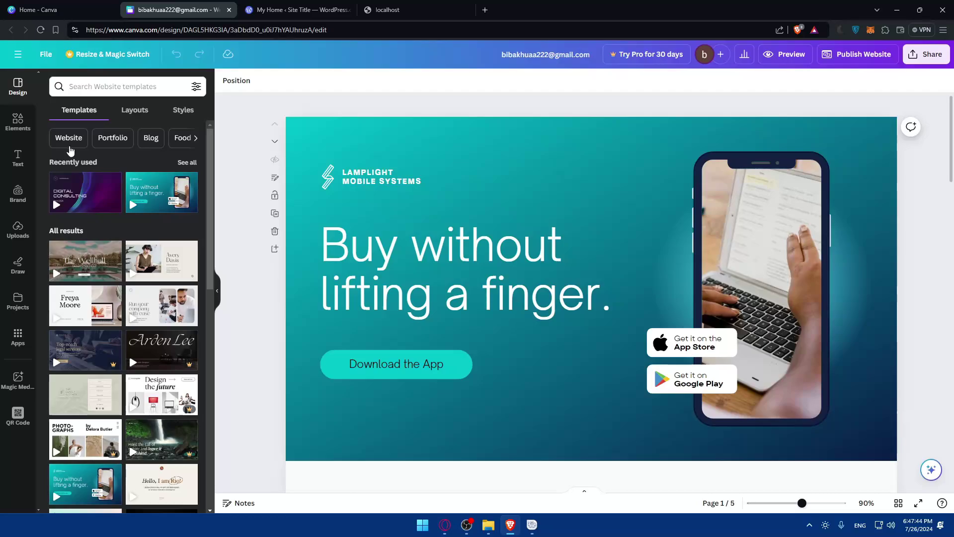
pyautogui.scroll(-5, 58, 268)
pyautogui.scroll(5, 58, 269)
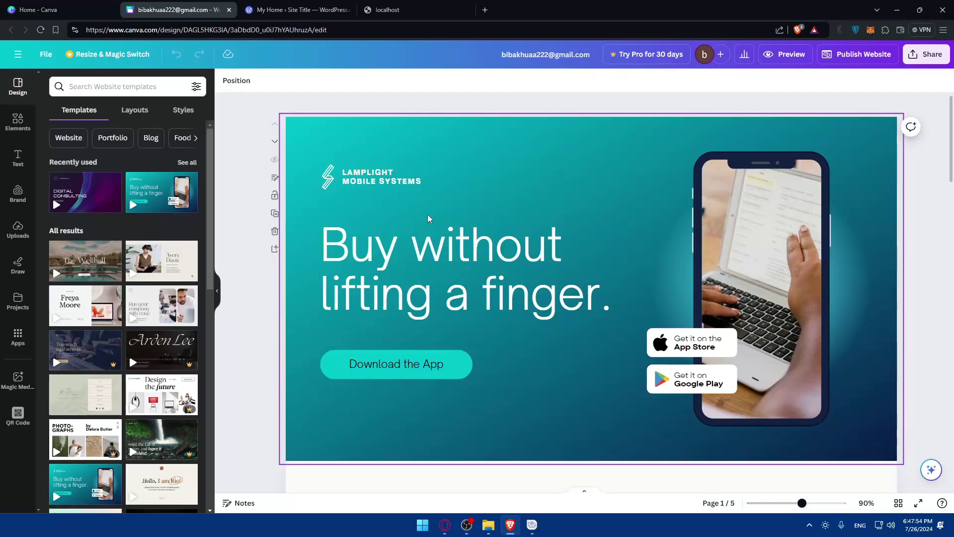
# Open the download options for the design and set the file type to PDF Standard
pyautogui.click(924, 56)
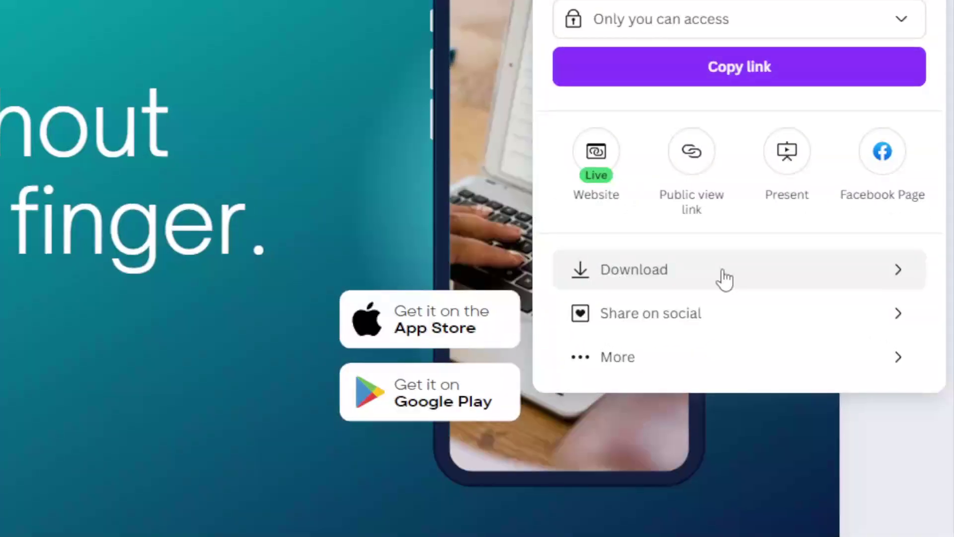
pyautogui.click(725, 279)
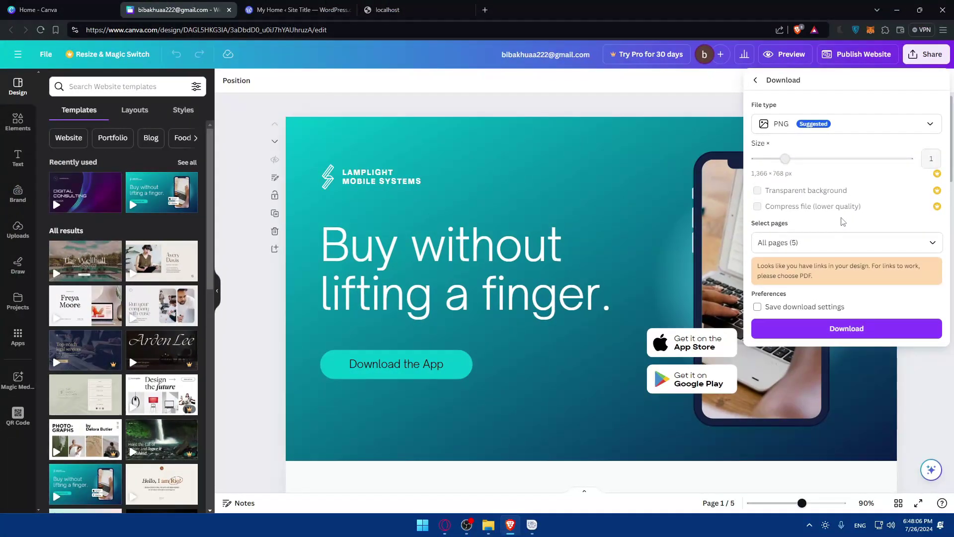
pyautogui.click(801, 131)
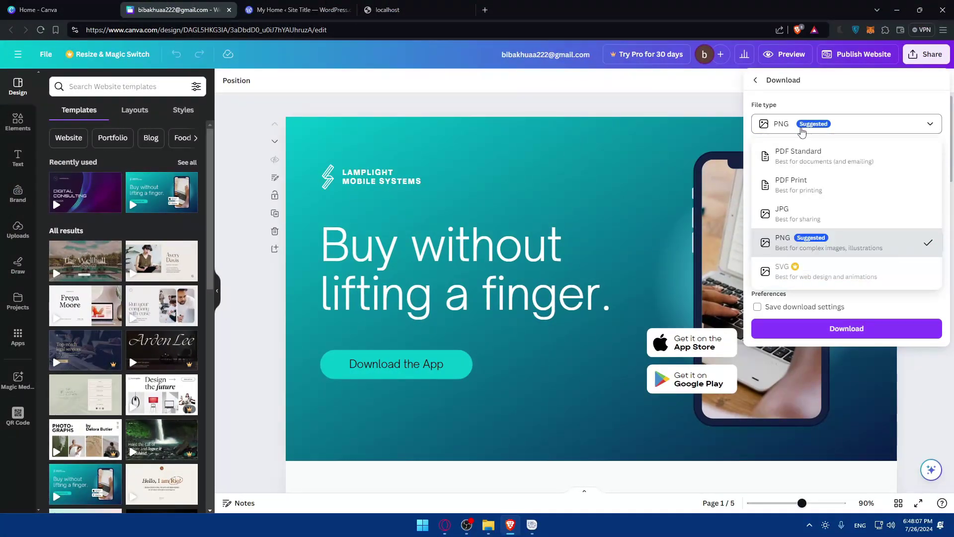
pyautogui.click(839, 169)
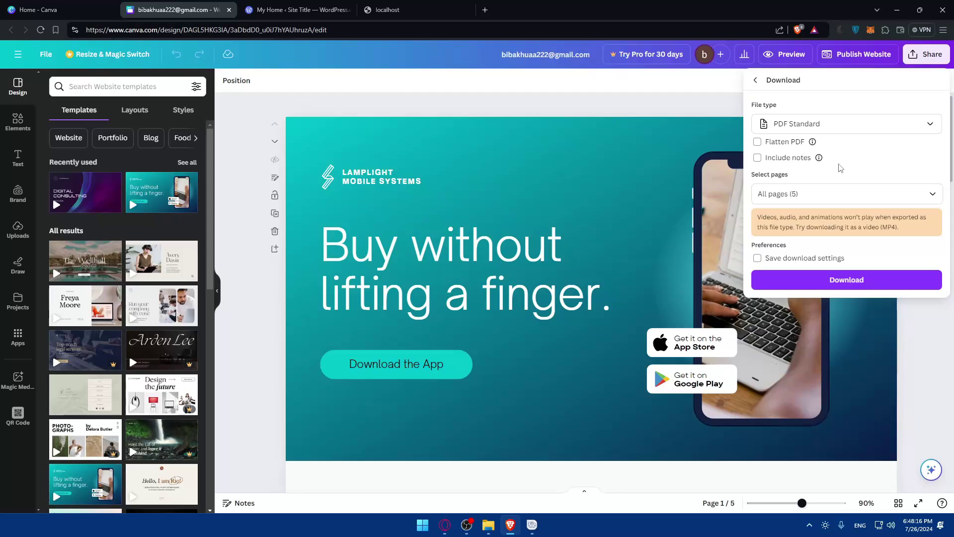
# Limit the PDF download to pages 1–4 and check the available file types, keeping PDF Standard
pyautogui.click(824, 194)
pyautogui.scroll(-3, 820, 241)
pyautogui.scroll(3, 844, 286)
pyautogui.scroll(-3, 852, 278)
pyautogui.scroll(3, 852, 273)
pyautogui.scroll(-3, 874, 303)
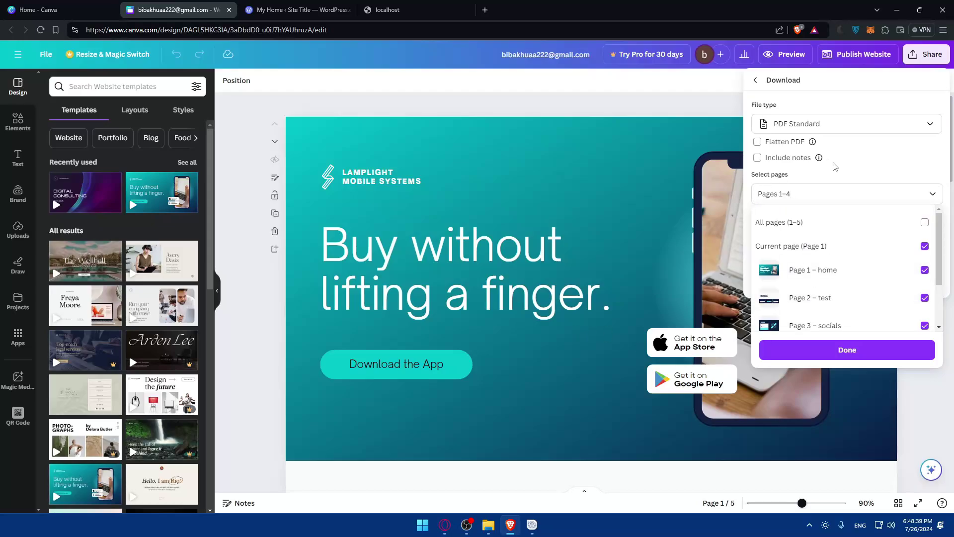
pyautogui.click(892, 175)
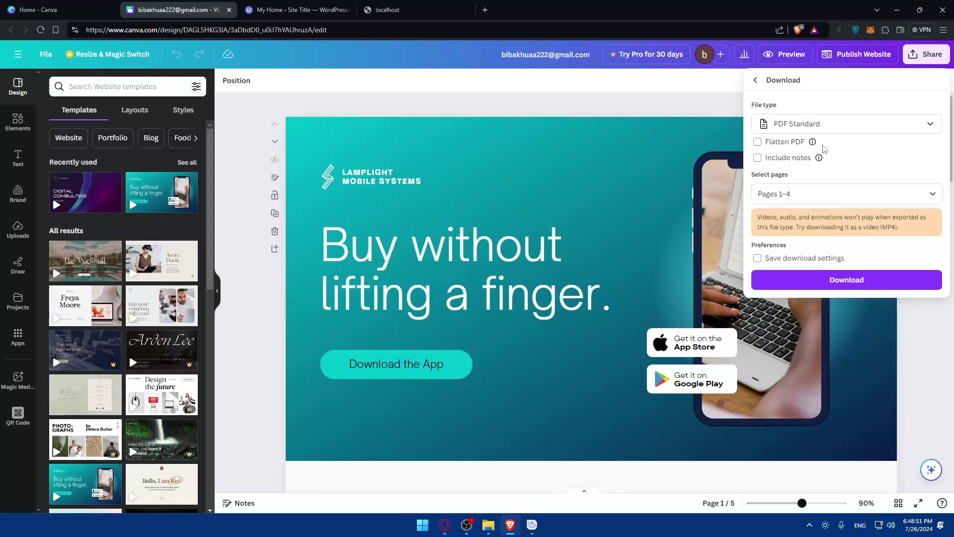
pyautogui.click(816, 125)
pyautogui.click(882, 104)
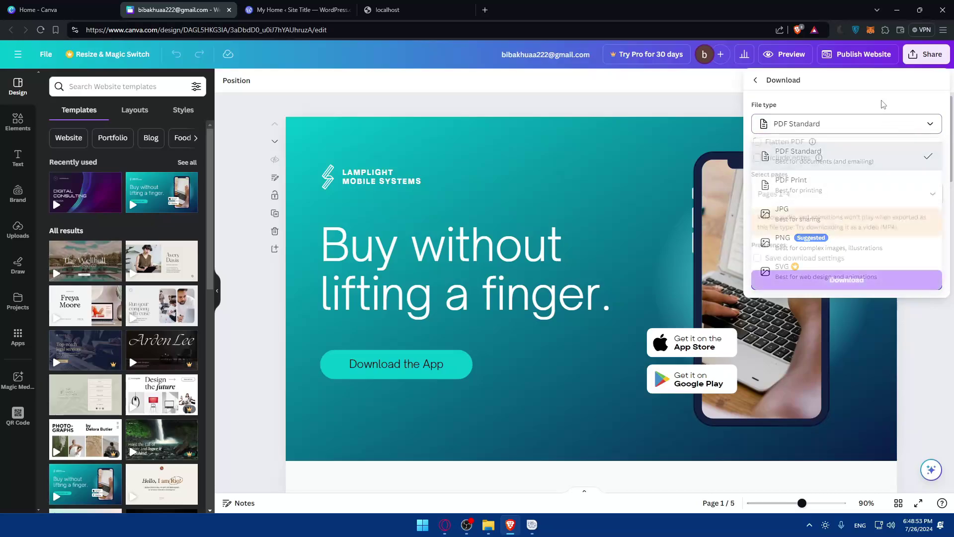
pyautogui.click(841, 90)
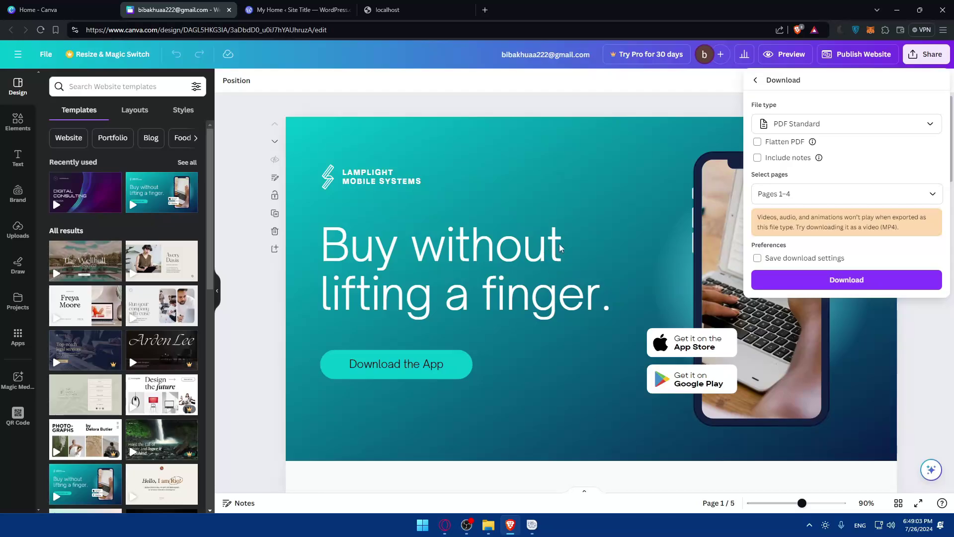
# Exclude the test, socials and contact pages from the download so only page 1 (home) is selected
pyautogui.click(849, 194)
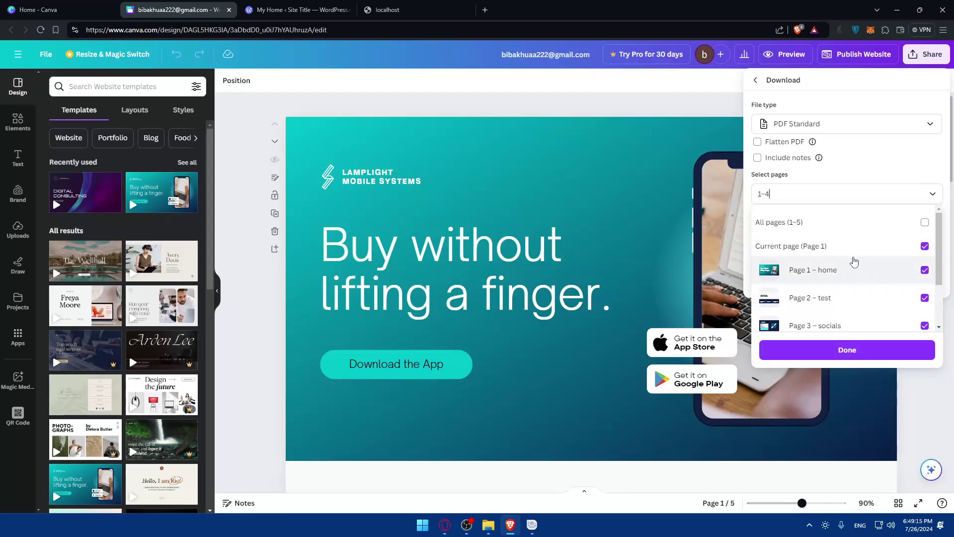
pyautogui.scroll(-2, 864, 270)
pyautogui.scroll(2, 854, 271)
pyautogui.click(871, 302)
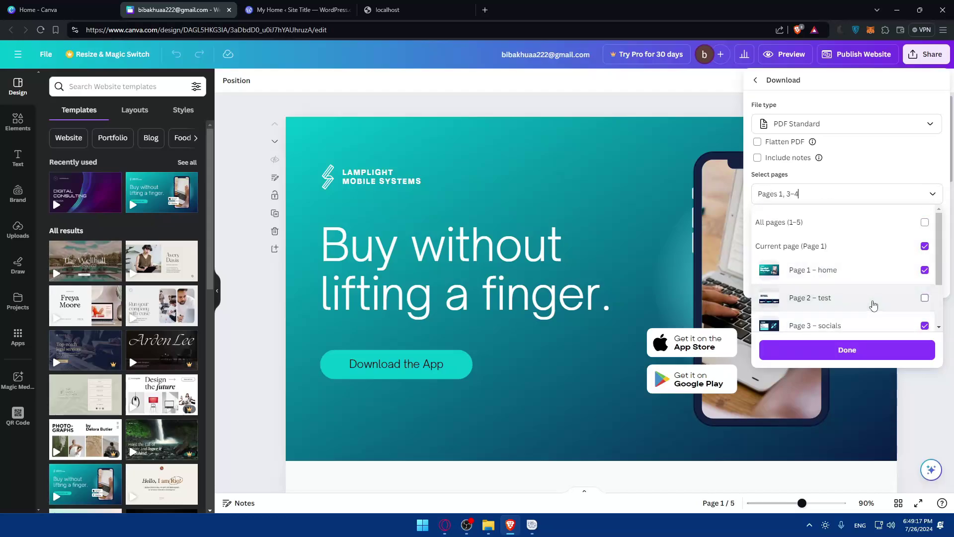
pyautogui.scroll(-2, 874, 298)
pyautogui.click(902, 273)
pyautogui.click(903, 285)
pyautogui.scroll(3, 875, 279)
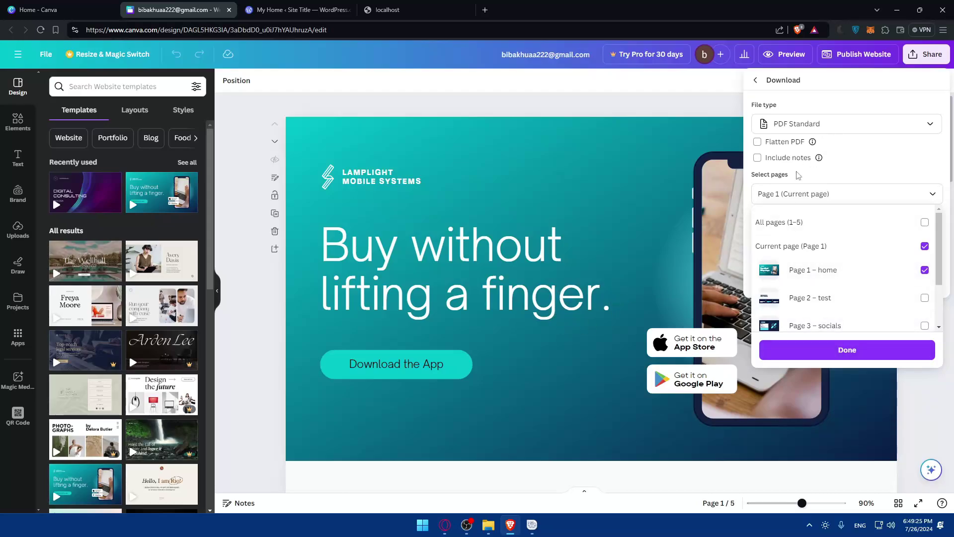
# Change the download's page selection to pages 2–4, leaving out the home page
pyautogui.hotkey('alt', 'Tab')
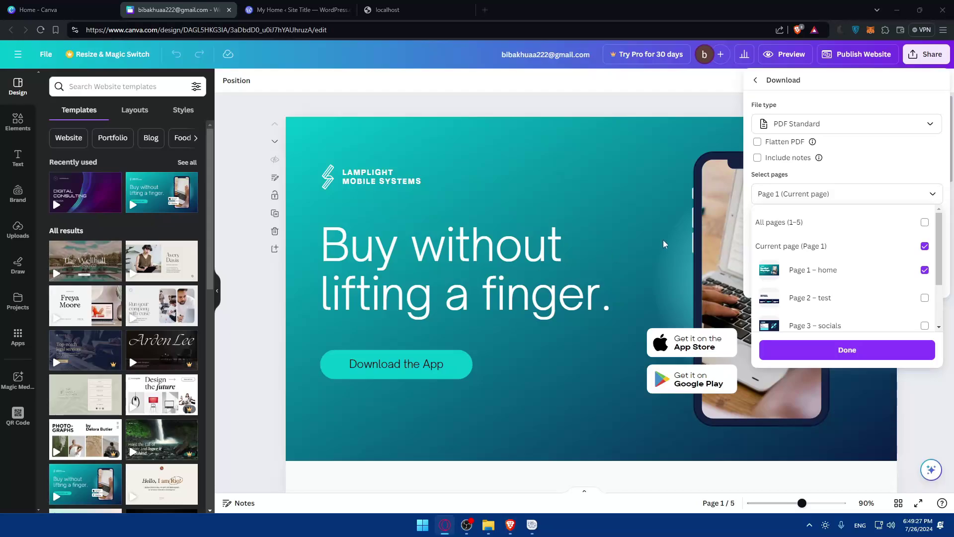
pyautogui.click(844, 101)
pyautogui.click(845, 194)
pyautogui.click(925, 298)
pyautogui.click(907, 270)
pyautogui.scroll(-2, 904, 273)
pyautogui.click(902, 258)
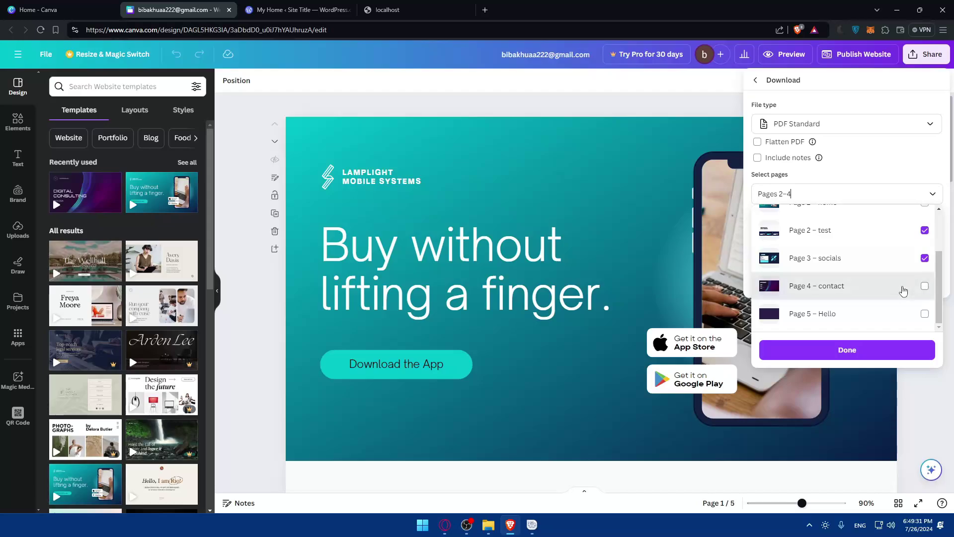
pyautogui.click(901, 285)
pyautogui.click(895, 171)
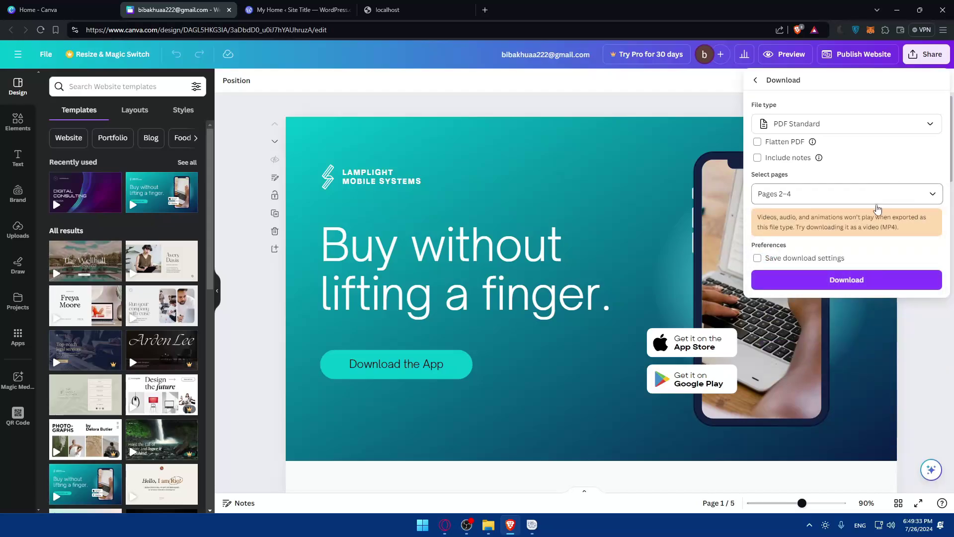
# Check the file types including SVG, and examine the Canva Pro free trial offer before dismissing it
pyautogui.click(859, 124)
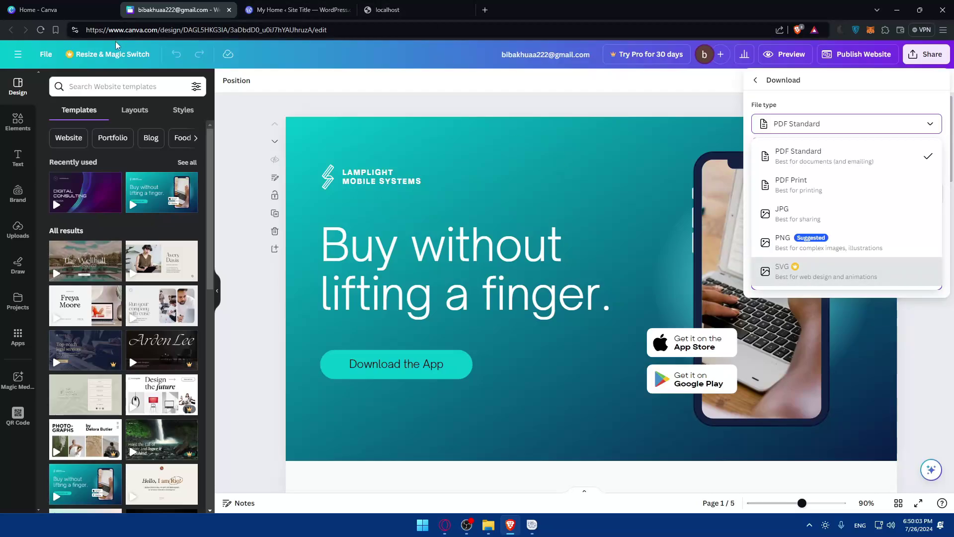
pyautogui.click(78, 6)
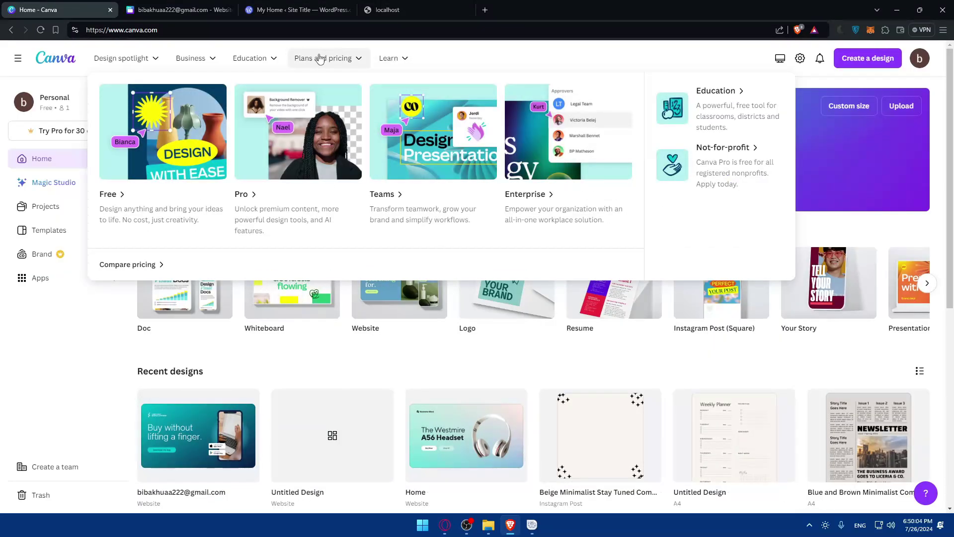
pyautogui.moveTo(321, 60)
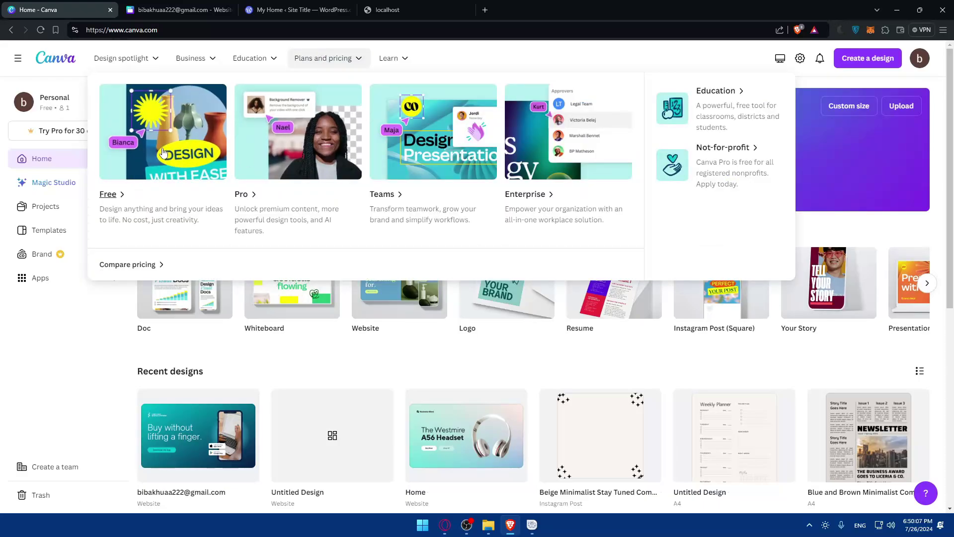
pyautogui.click(260, 152)
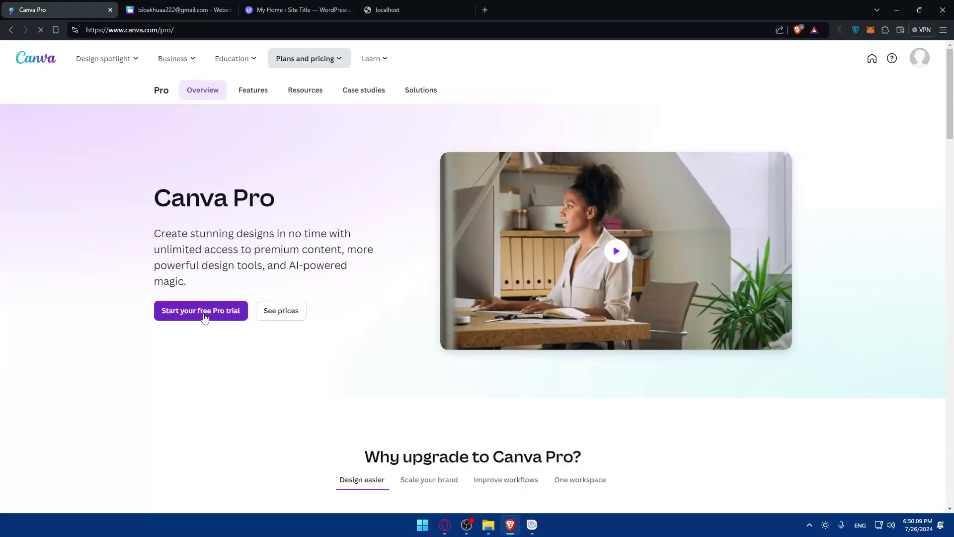
pyautogui.click(160, 310)
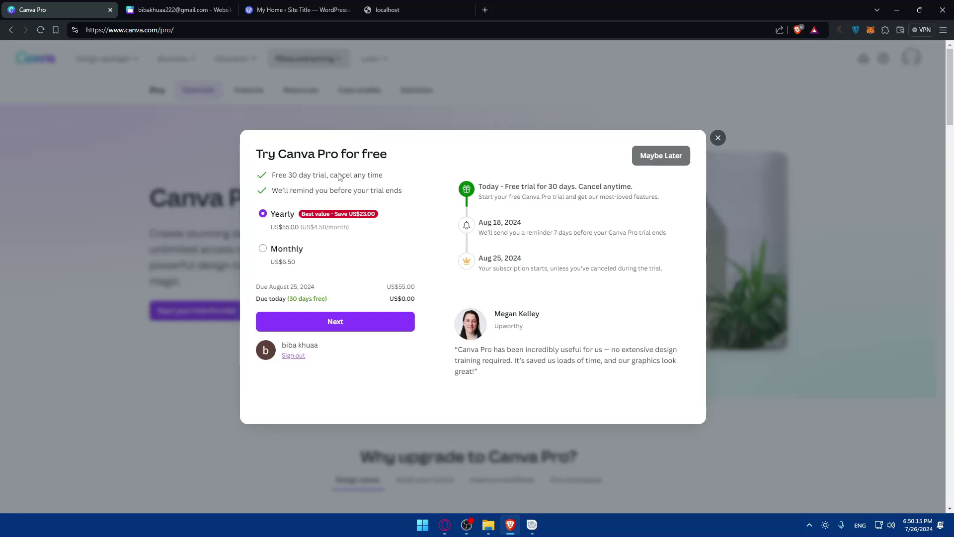
pyautogui.click(719, 137)
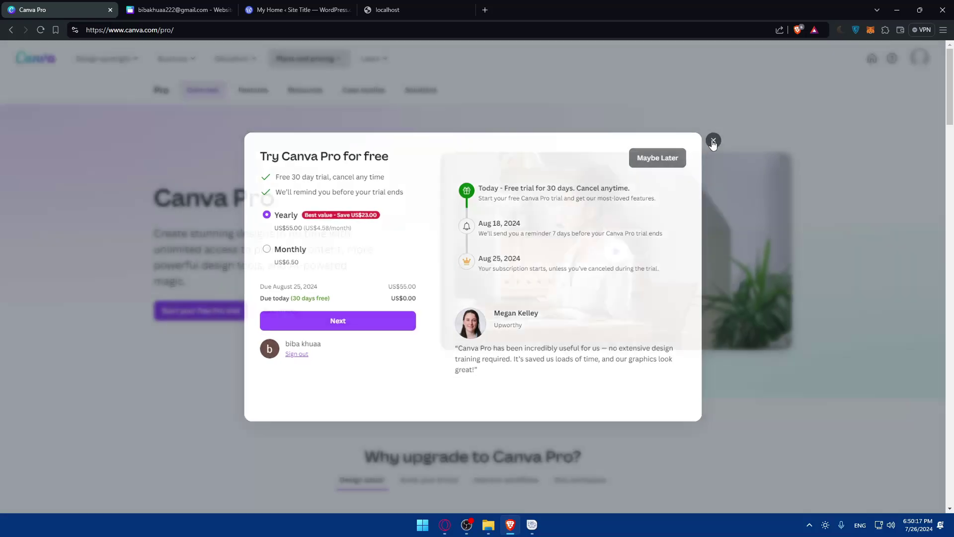
# Check the WordPress.com site dashboard and the localhost page, and return to the Canva website design
pyautogui.click(299, 9)
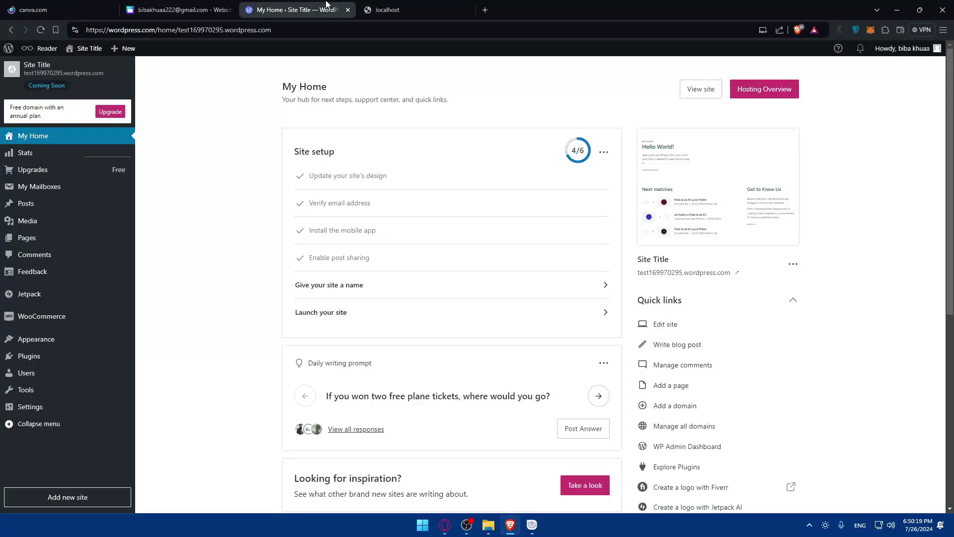
pyautogui.click(388, 9)
pyautogui.click(199, 10)
pyautogui.click(445, 524)
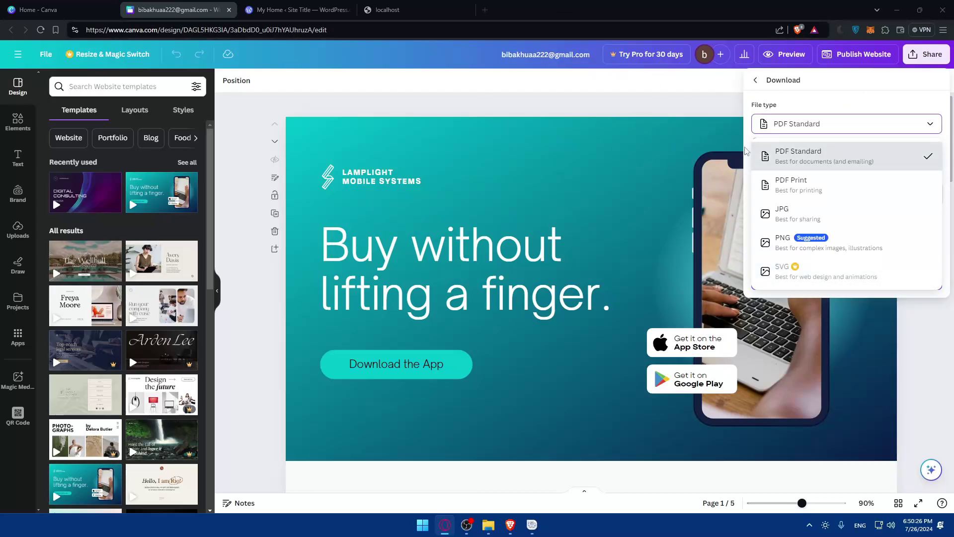
# Keep PDF Standard as the file type and add the home page so the download covers pages 1–4
pyautogui.click(825, 105)
pyautogui.click(822, 130)
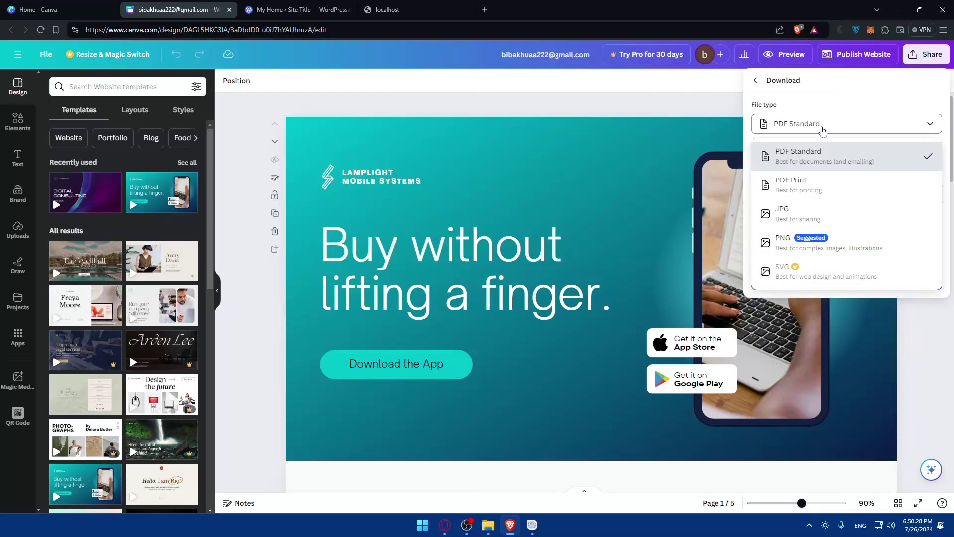
pyautogui.click(835, 131)
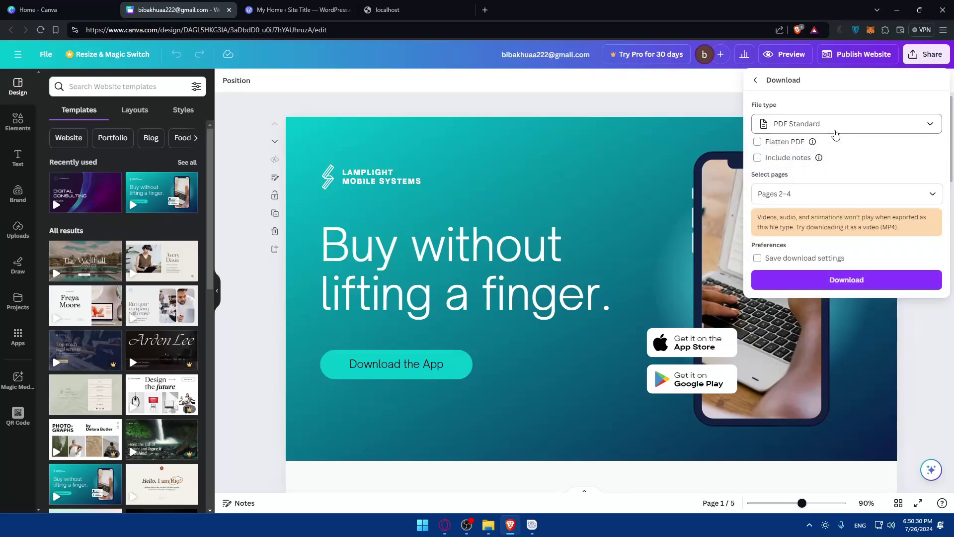
pyautogui.click(848, 190)
pyautogui.click(917, 279)
pyautogui.click(887, 194)
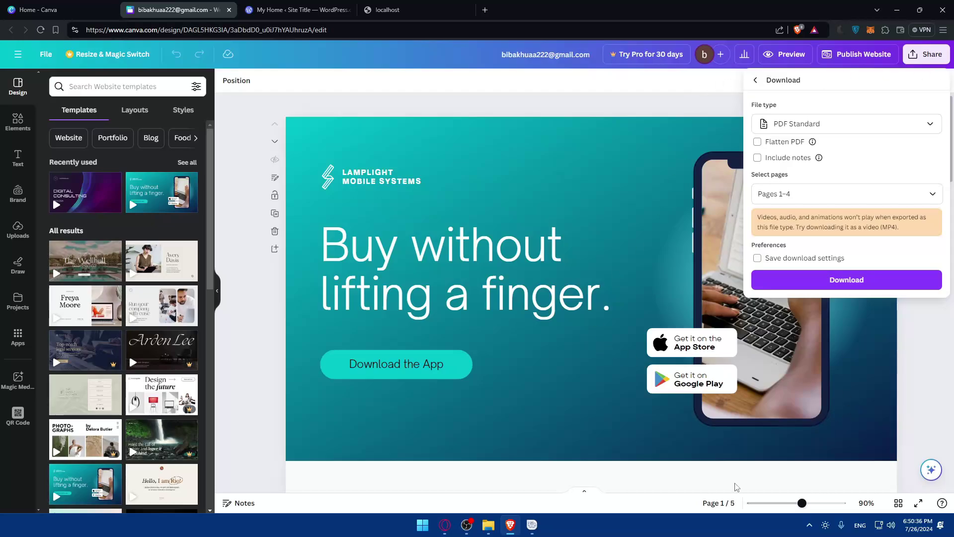
# Review the design's pages at 60% zoom, including the background video on the contact page
pyautogui.click(817, 503)
pyautogui.moveTo(817, 503); pyautogui.dragTo(793, 503)
pyautogui.scroll(-15, 779, 347)
pyautogui.scroll(6, 718, 350)
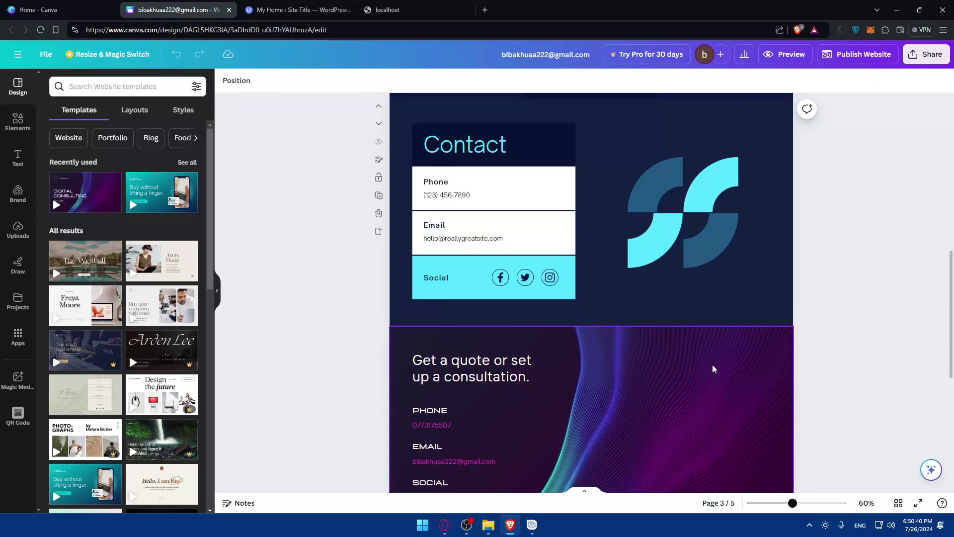
pyautogui.scroll(-3, 670, 333)
pyautogui.click(602, 281)
pyautogui.click(587, 275)
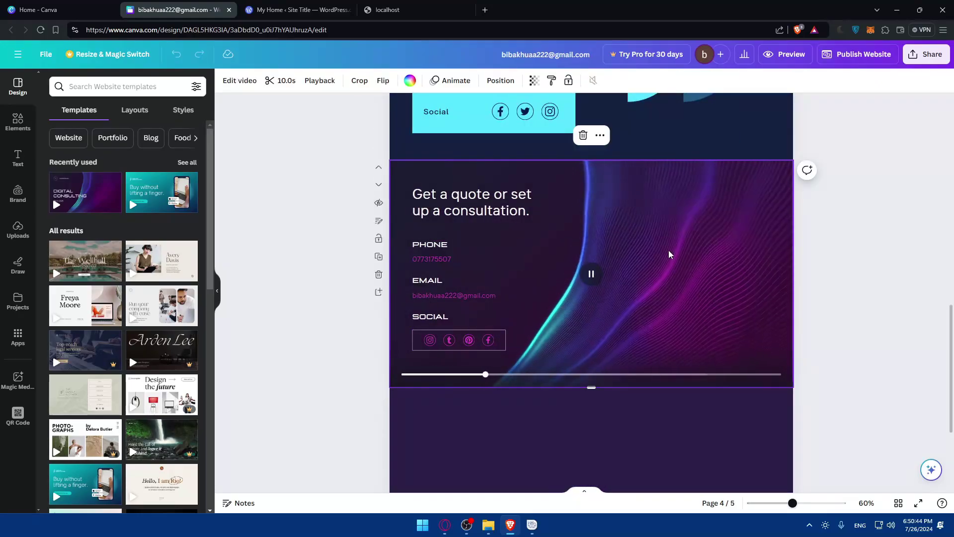
pyautogui.scroll(15, 591, 298)
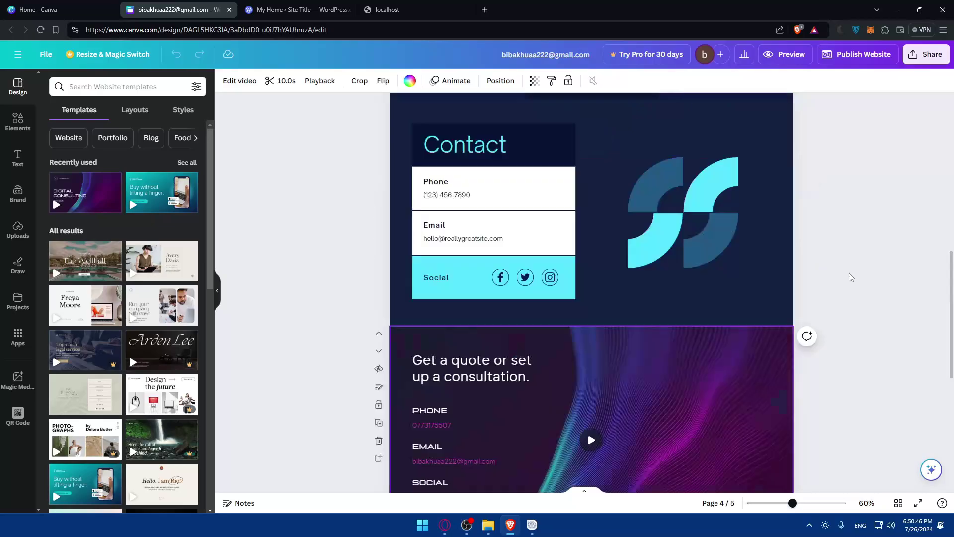
# Set up the design's download as PDF Standard for pages 1–4, excluding page 5 (Hello)
pyautogui.click(925, 54)
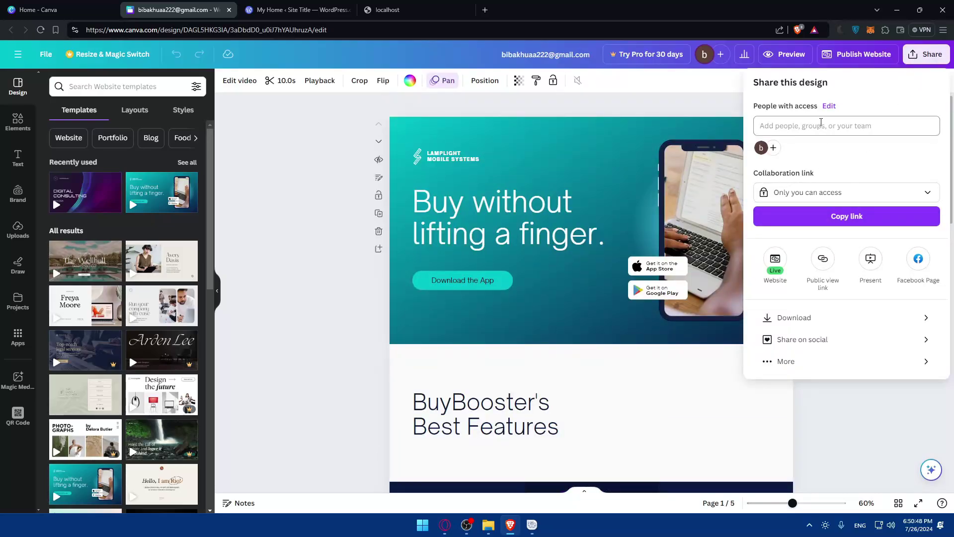
pyautogui.click(833, 318)
pyautogui.click(830, 124)
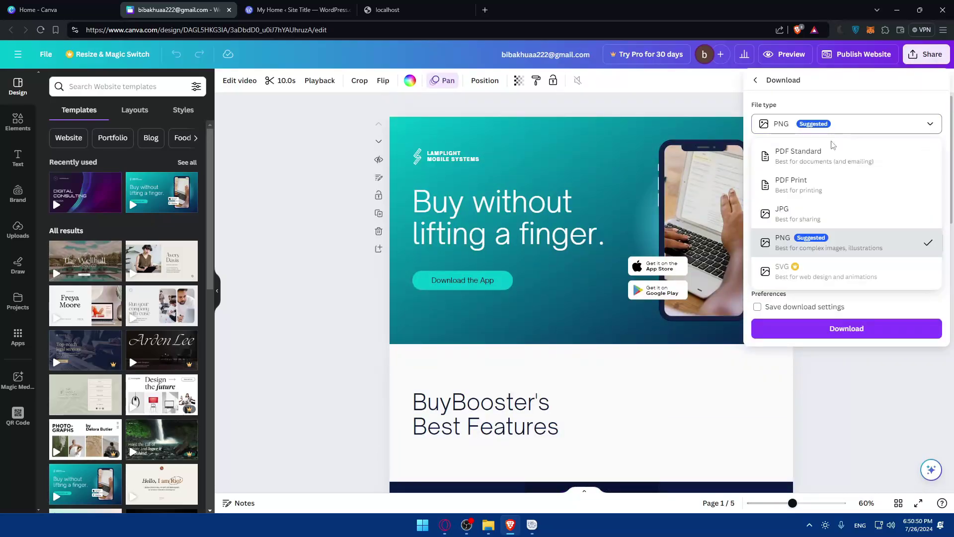
pyautogui.click(819, 155)
pyautogui.click(854, 194)
pyautogui.scroll(-3, 851, 264)
pyautogui.click(903, 318)
pyautogui.scroll(3, 894, 288)
pyautogui.click(893, 193)
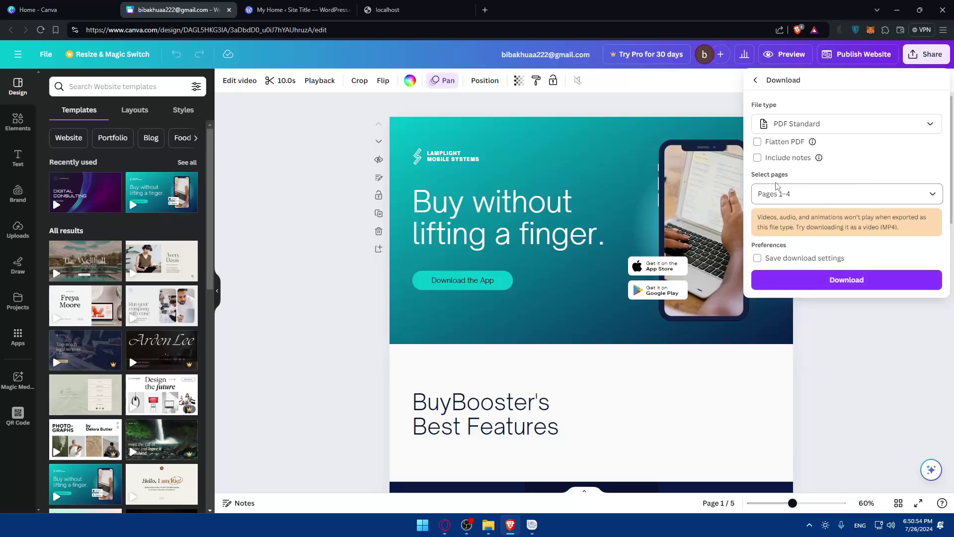
# Check the Flatten PDF explanation, enable saving the download settings, and download pages 1–4 as PDF Standard
pyautogui.moveTo(813, 142)
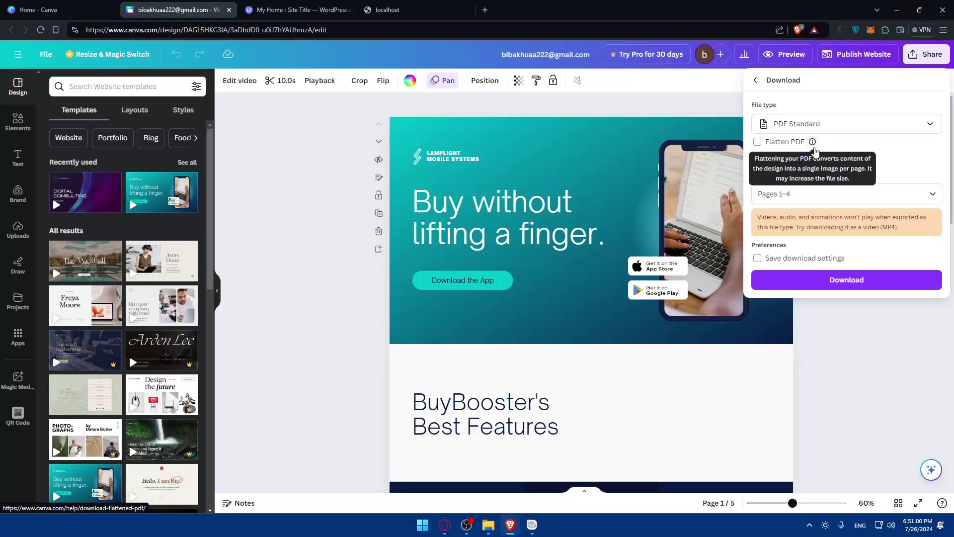
pyautogui.moveTo(815, 162)
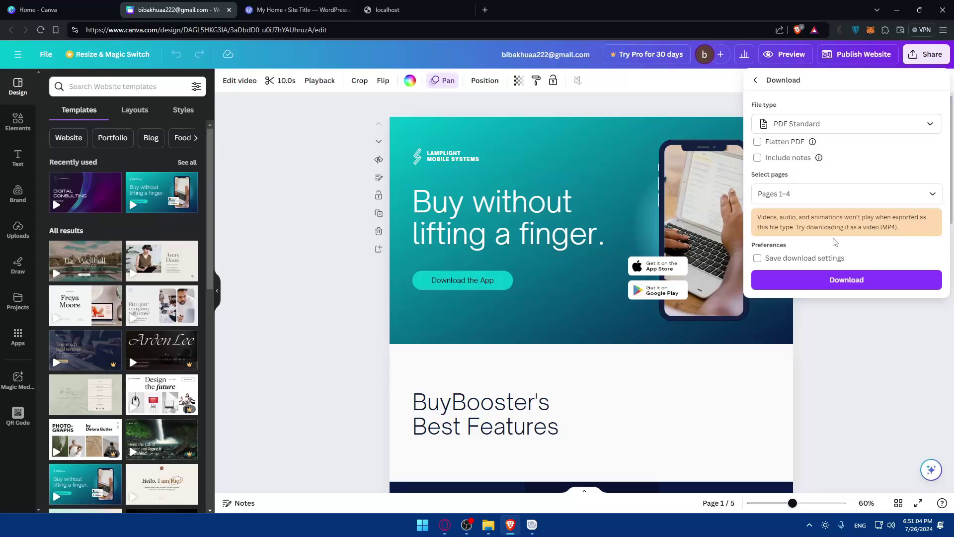
pyautogui.click(782, 260)
pyautogui.click(847, 280)
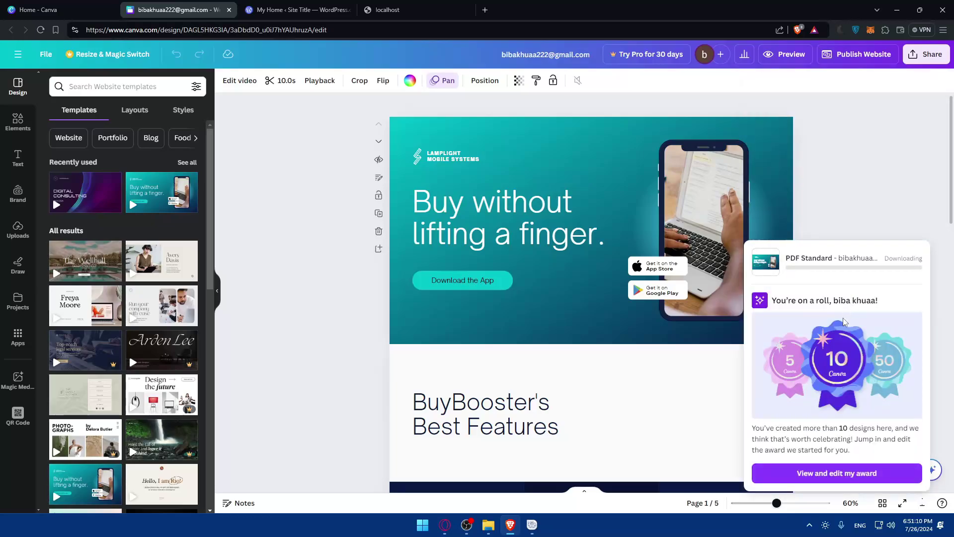
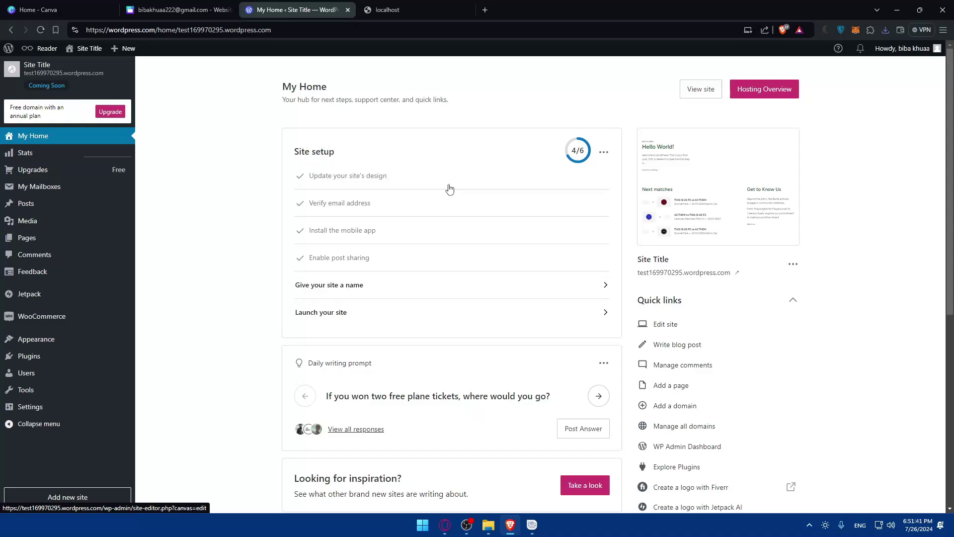
# Search Google for "pdf to html" in a new browser tab and open Xodo's free PDF to HTML converter
pyautogui.click(485, 10)
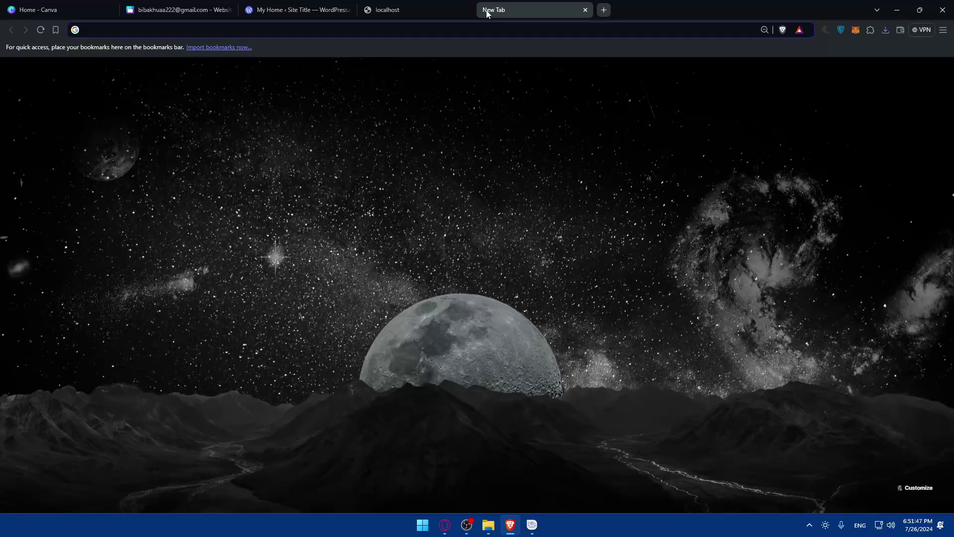
pyautogui.write('pdf to n')
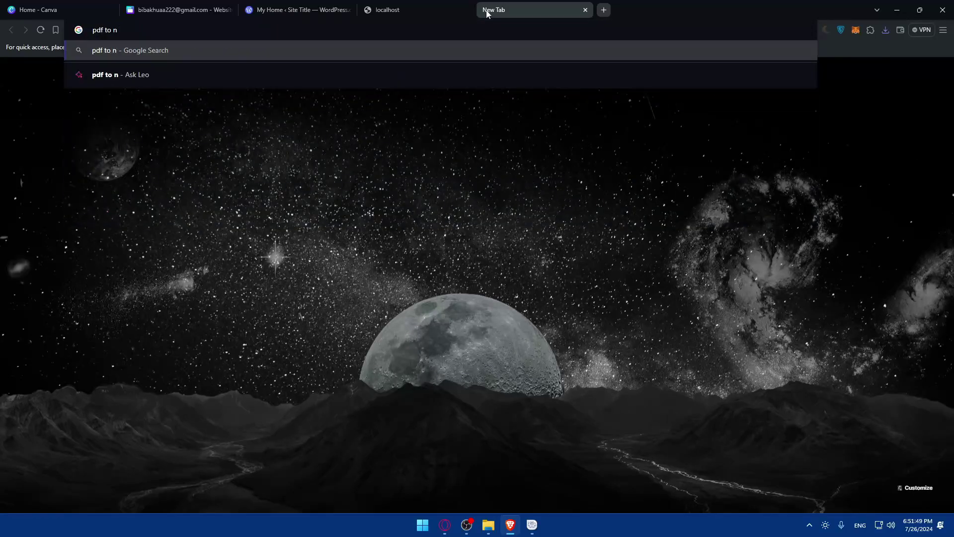
pyautogui.press('BackSpace')
pyautogui.write('html')
pyautogui.press('Return')
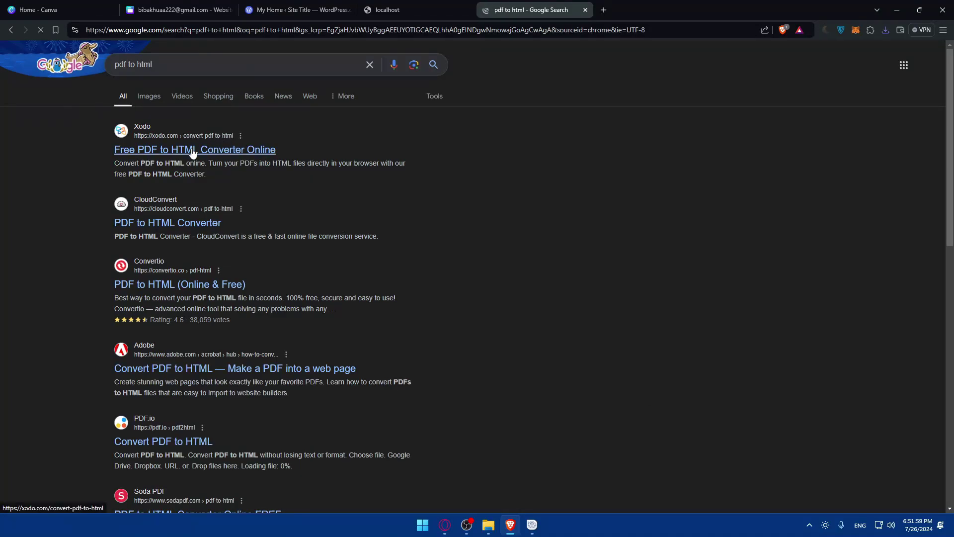
pyautogui.middleClick(193, 152)
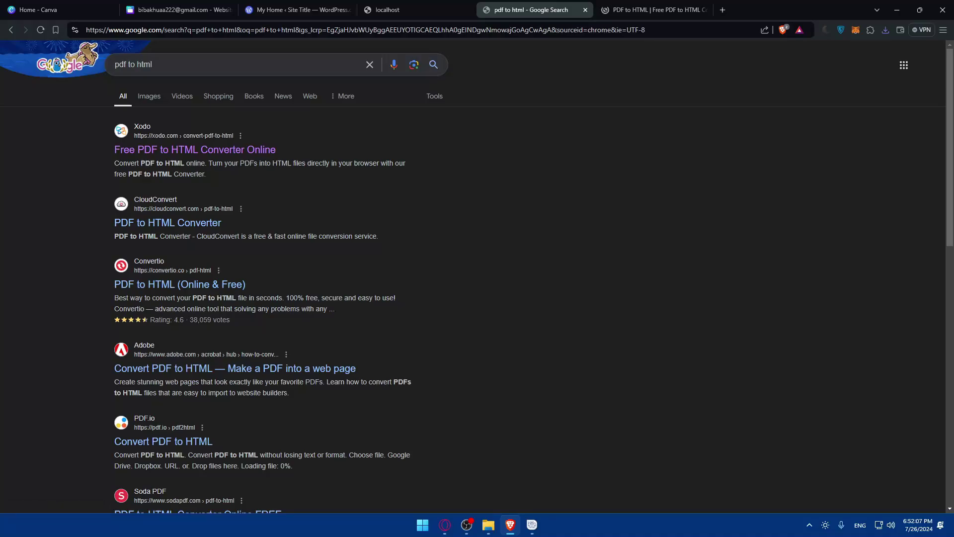
pyautogui.click(651, 9)
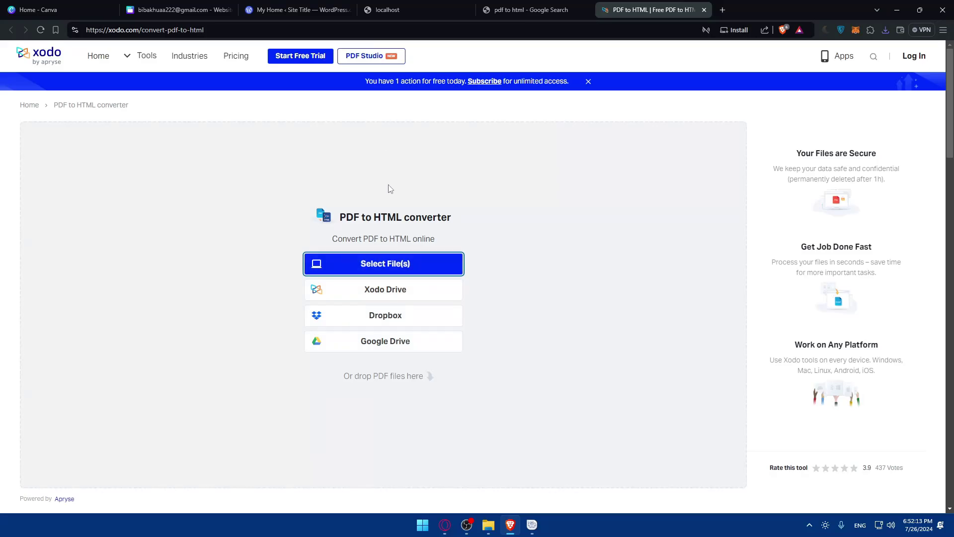
# Add the downloaded design PDF from the Downloads folder to the Xodo converter and convert it to HTML
pyautogui.click(400, 264)
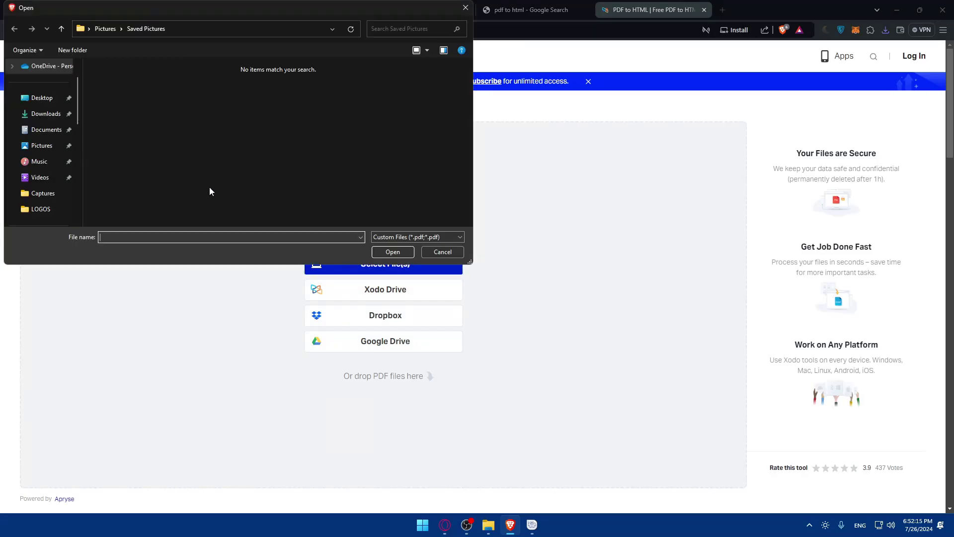
pyautogui.click(39, 113)
pyautogui.press('Escape')
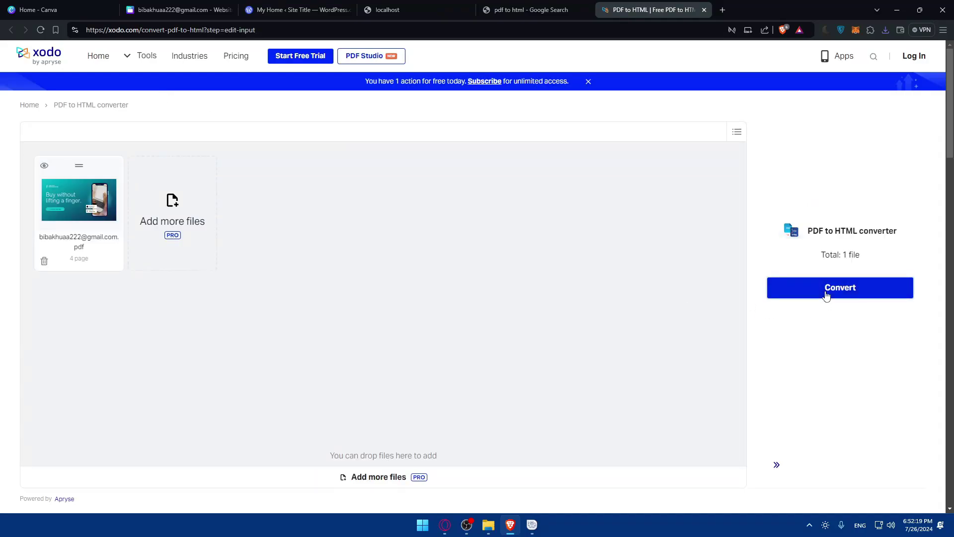
pyautogui.click(826, 293)
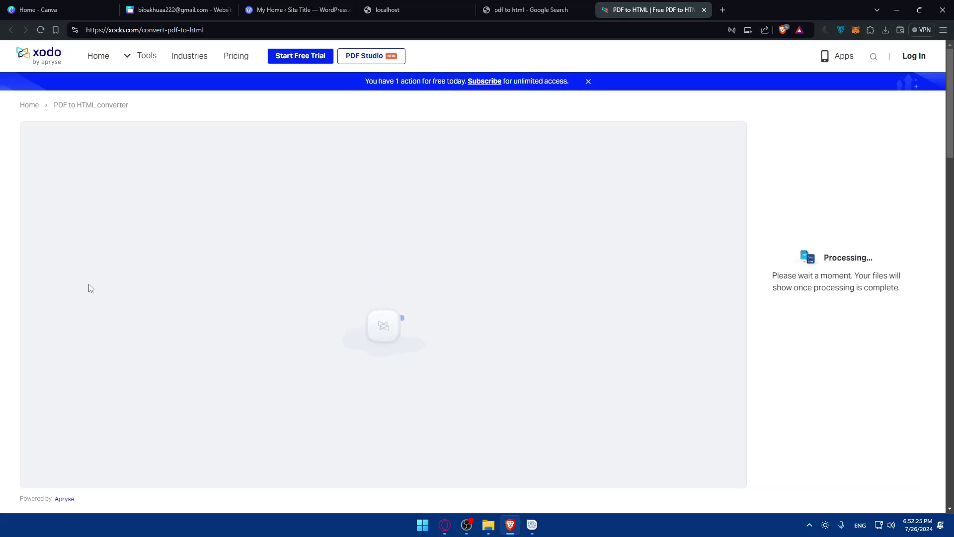
# Open the WordPress.com site's Plugins marketplace and close the localhost page
pyautogui.click(268, 5)
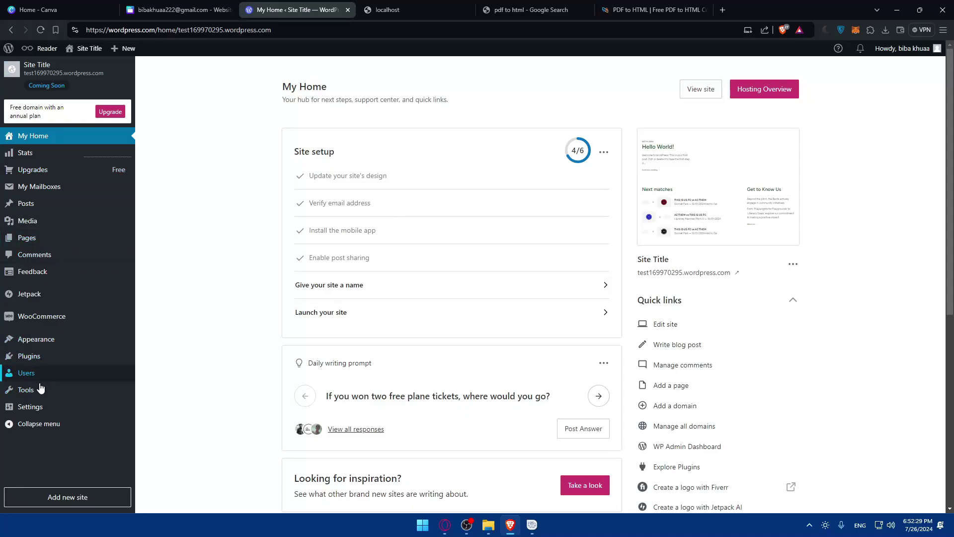
pyautogui.click(39, 358)
pyautogui.click(461, 13)
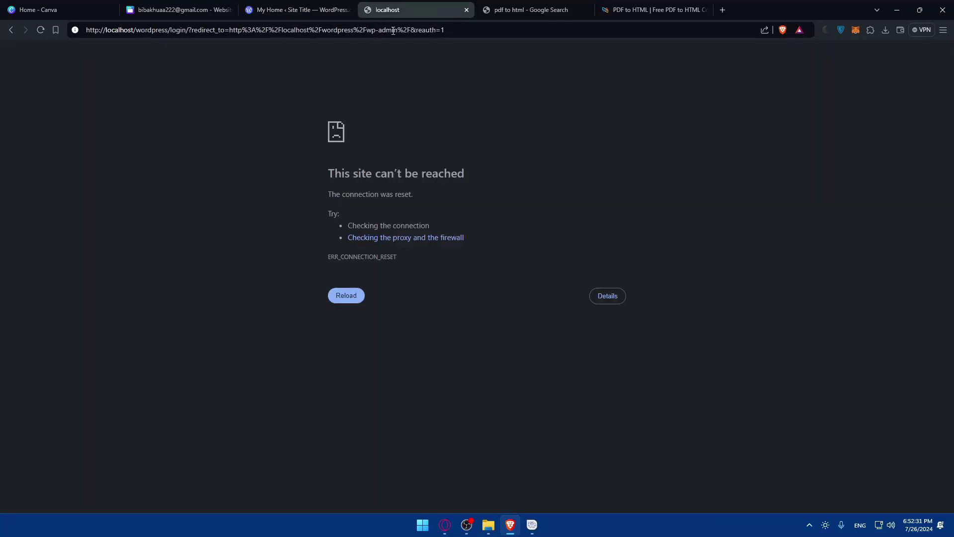
pyautogui.click(466, 9)
pyautogui.click(299, 9)
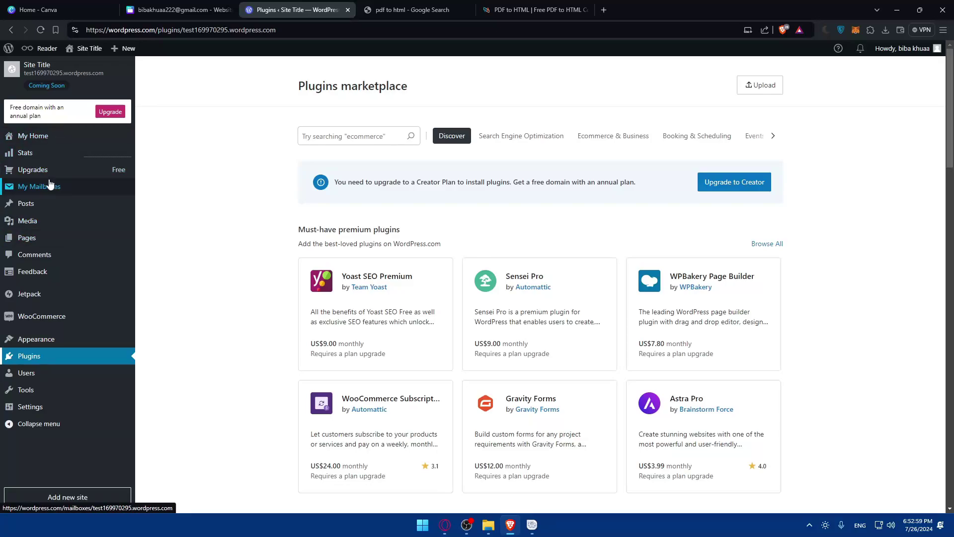
# Start adding a new page to the WordPress.com site
pyautogui.moveTo(46, 166)
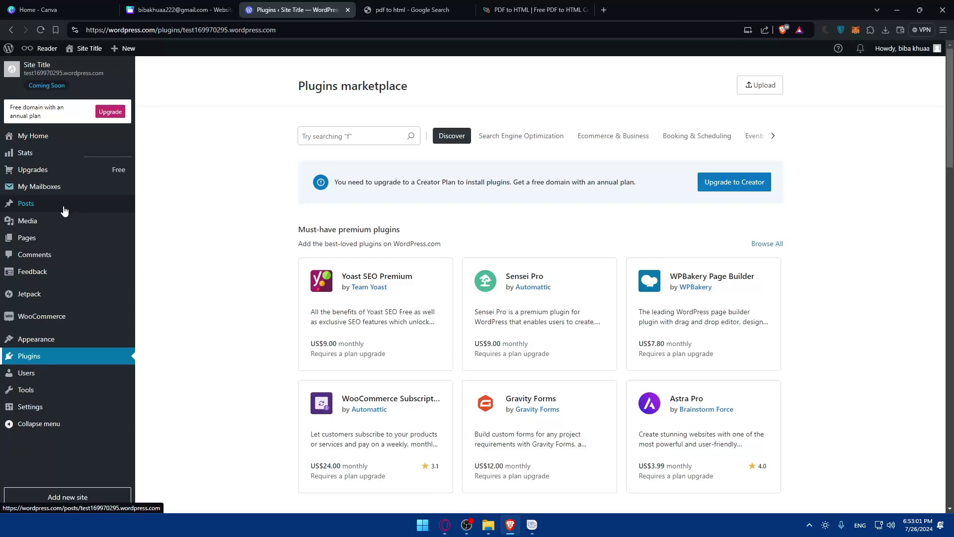
pyautogui.moveTo(45, 241)
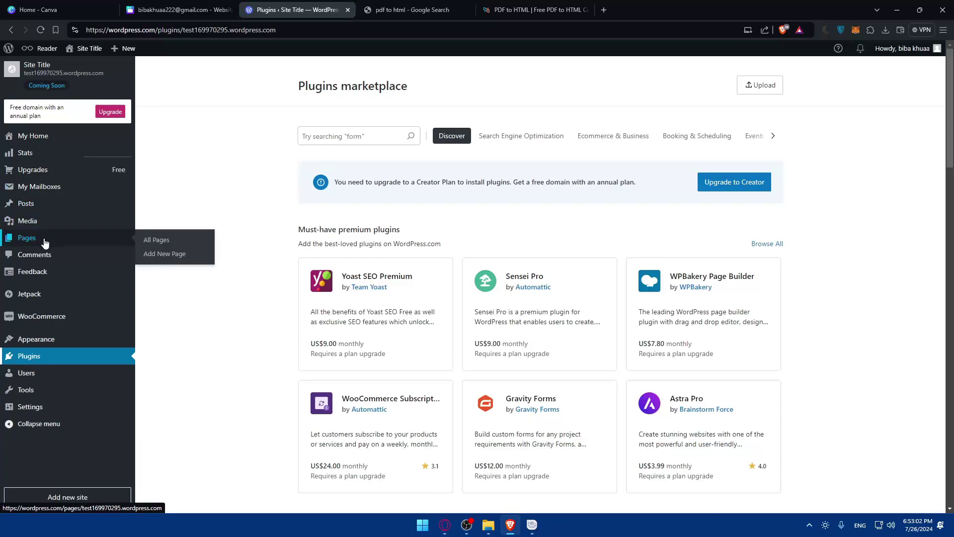
pyautogui.click(158, 256)
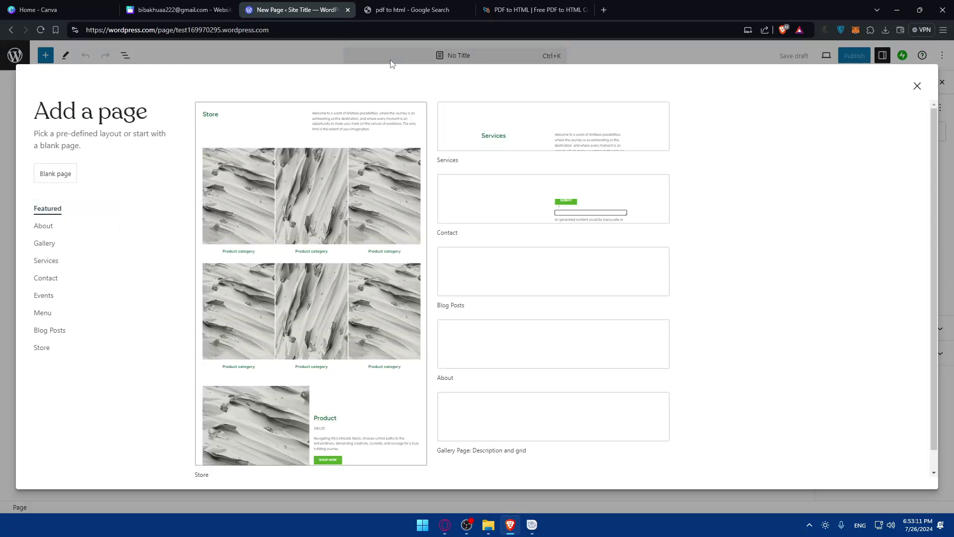
# Return to Xodo, save the converted HTML file in the Downloads folder, and open it in the browser
pyautogui.click(534, 10)
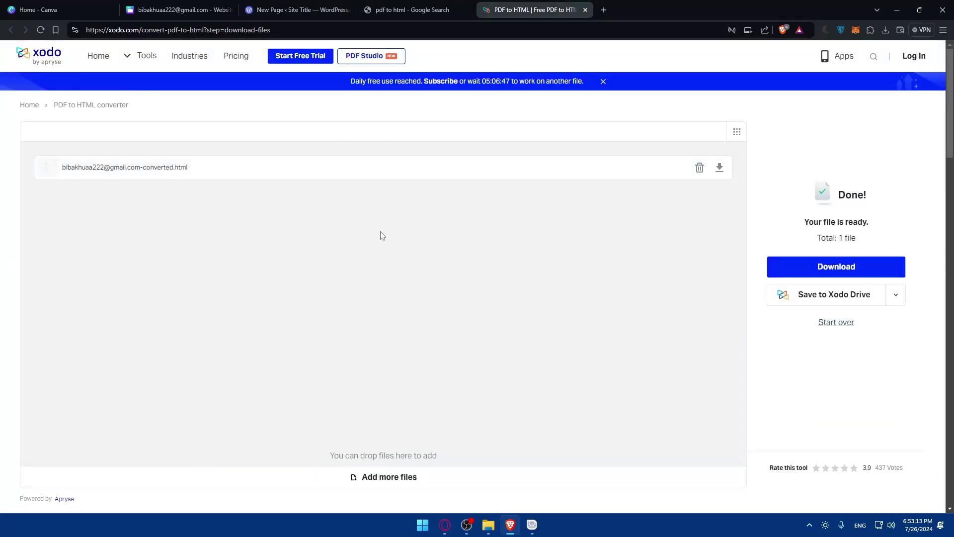
pyautogui.click(843, 269)
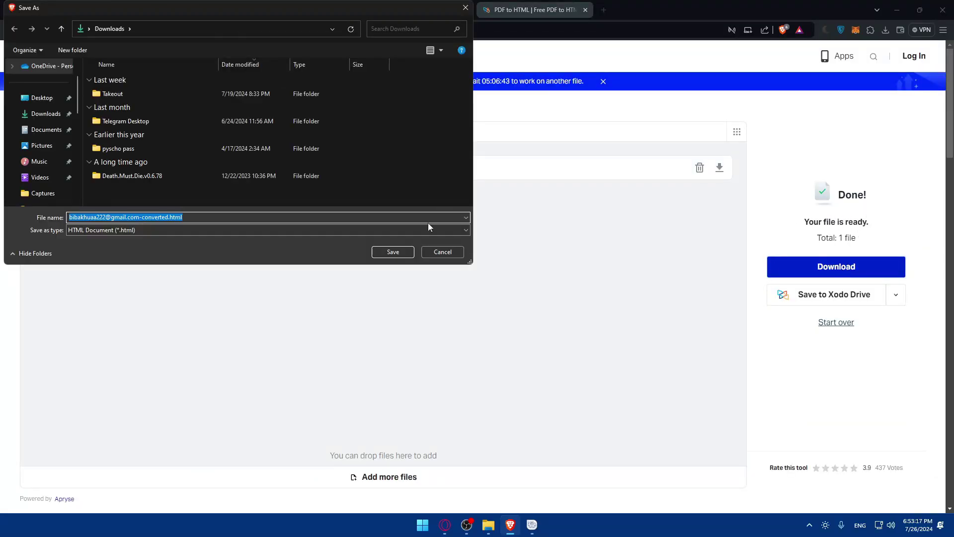
pyautogui.click(398, 255)
pyautogui.click(886, 30)
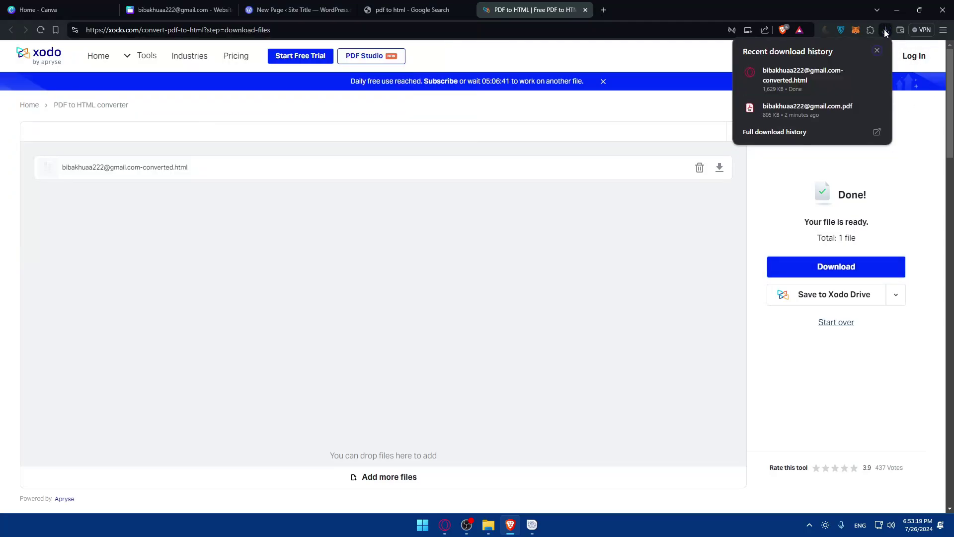
pyautogui.click(819, 71)
# Examine the converted HTML page's layout, text and images from start to end, and test its Instagram link
pyautogui.scroll(-2, 317, 204)
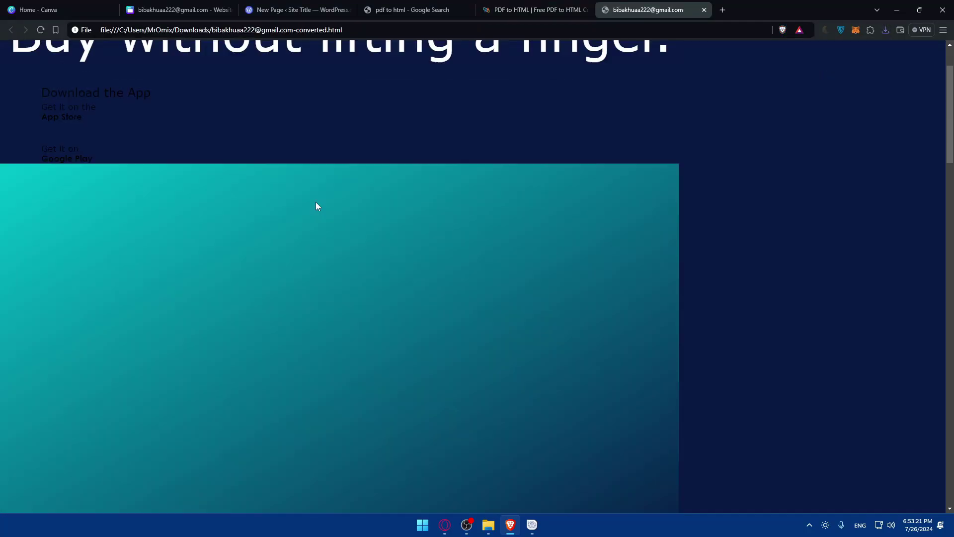
pyautogui.scroll(2, 206, 213)
pyautogui.scroll(-20, 206, 212)
pyautogui.scroll(11, 207, 215)
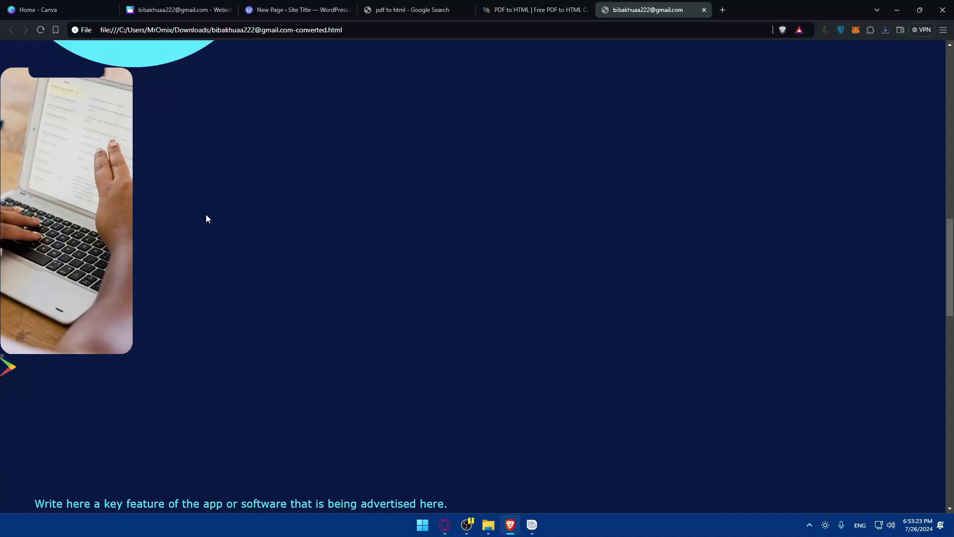
pyautogui.scroll(-16, 243, 226)
pyautogui.scroll(5, 243, 228)
pyautogui.scroll(-3, 243, 228)
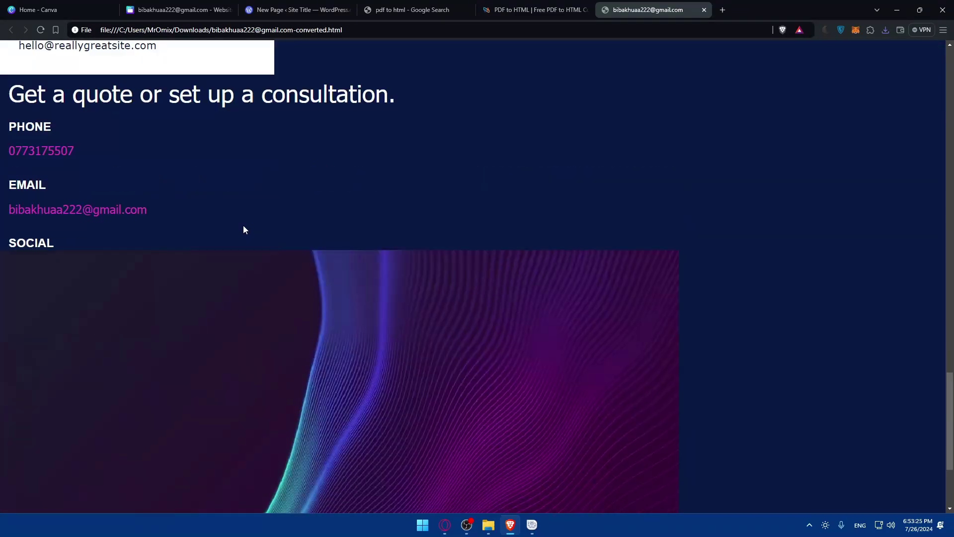
pyautogui.scroll(5, 243, 224)
pyautogui.scroll(-2, 243, 228)
pyautogui.scroll(-5, 244, 229)
pyautogui.scroll(-2, 343, 308)
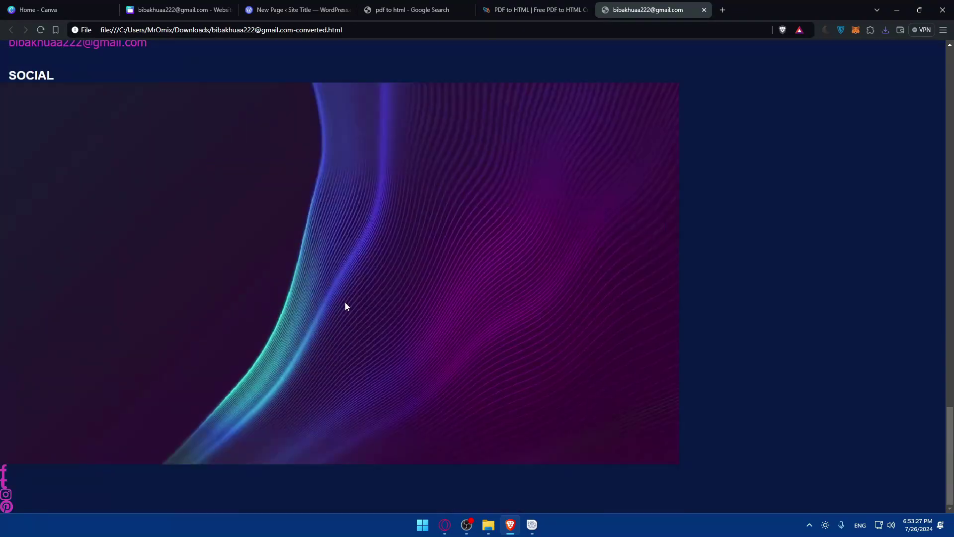
pyautogui.scroll(6, 346, 304)
pyautogui.scroll(-8, 345, 305)
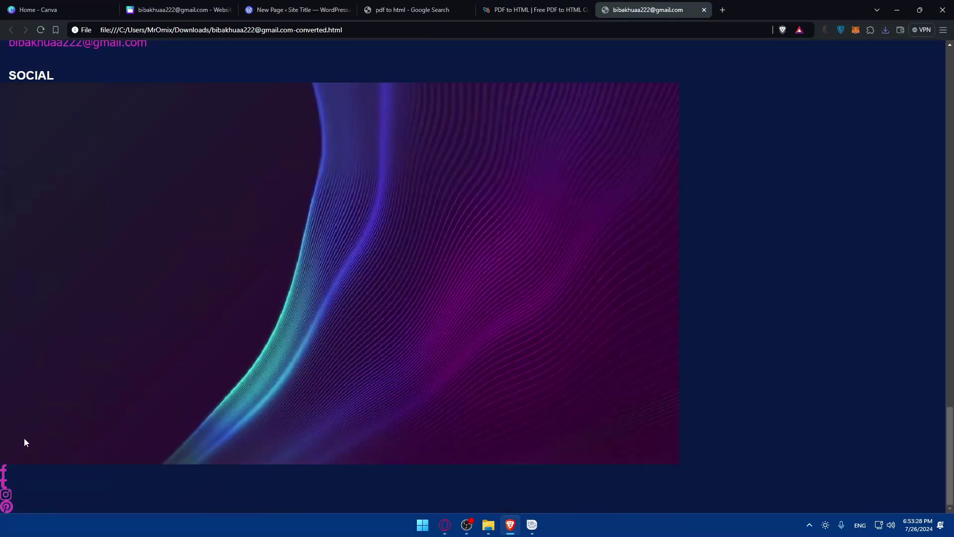
pyautogui.click(6, 493)
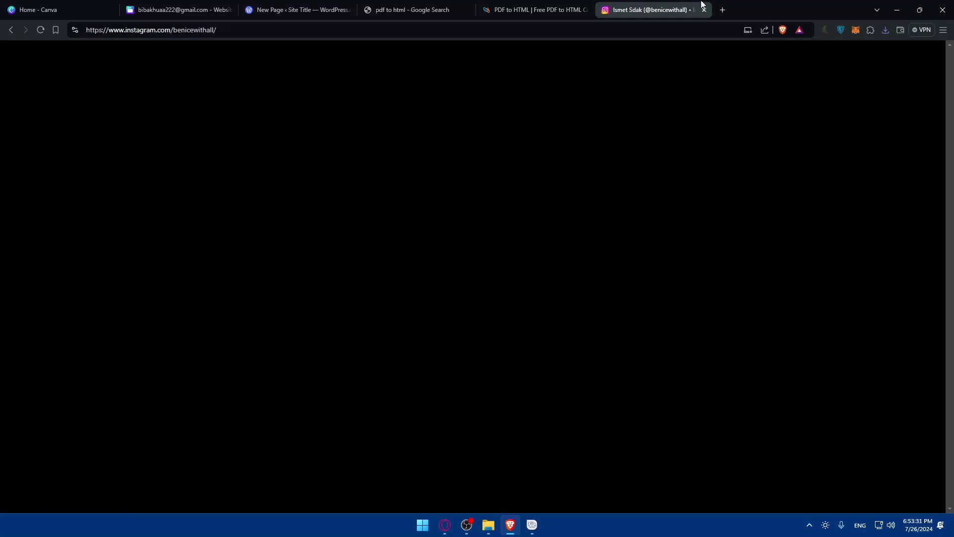
pyautogui.hotkey('alt', 'Left')
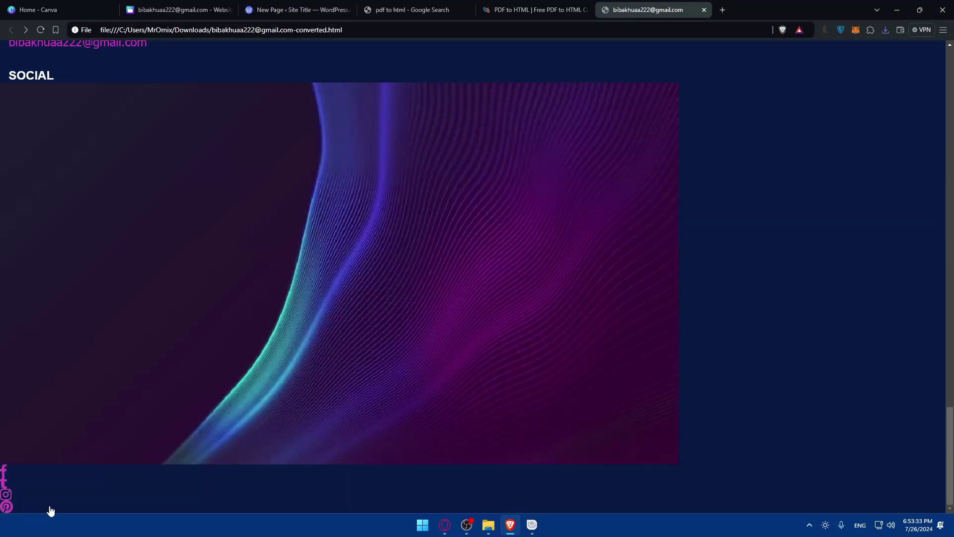